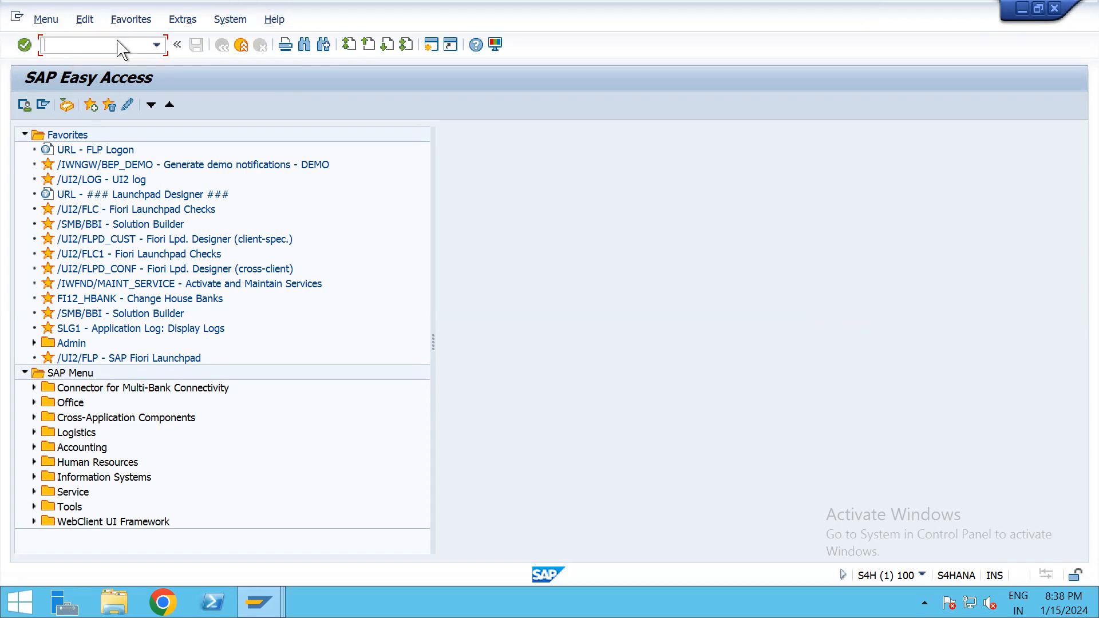
Open transaction SQVI and start creating a QuickView named ZQUERY.
type("sqvi")
key("Return")
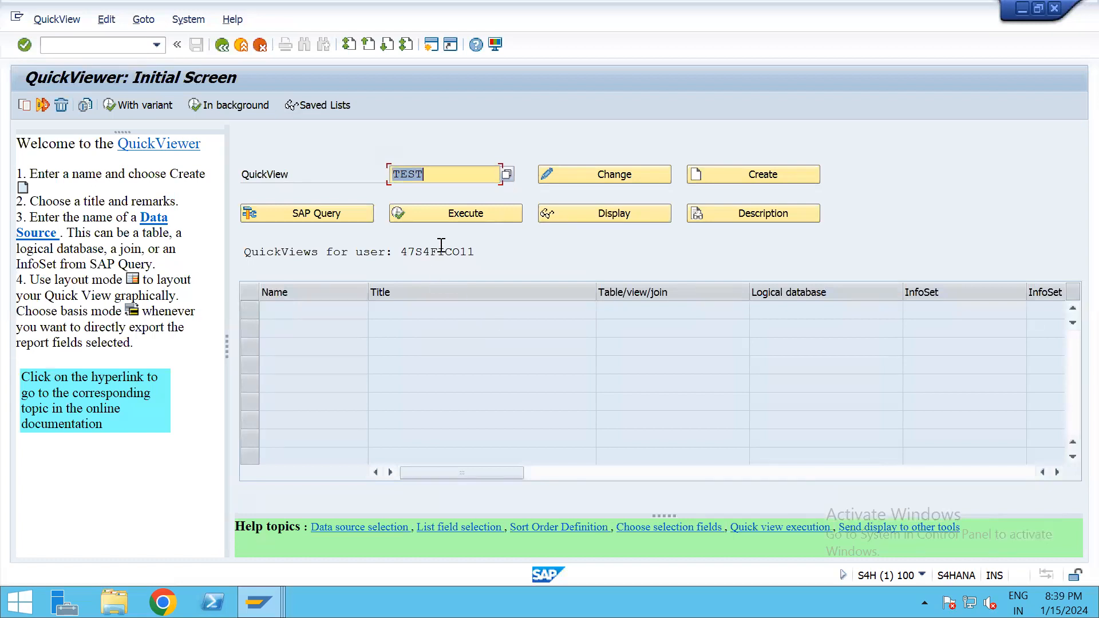
key("BackSpace")
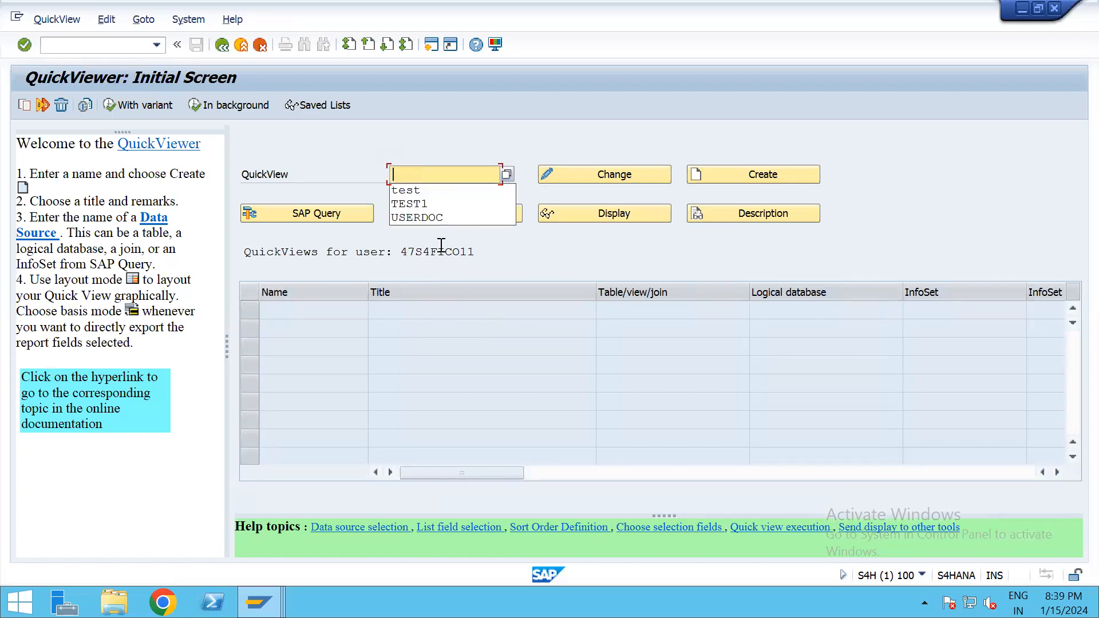
type("ZQUEY")
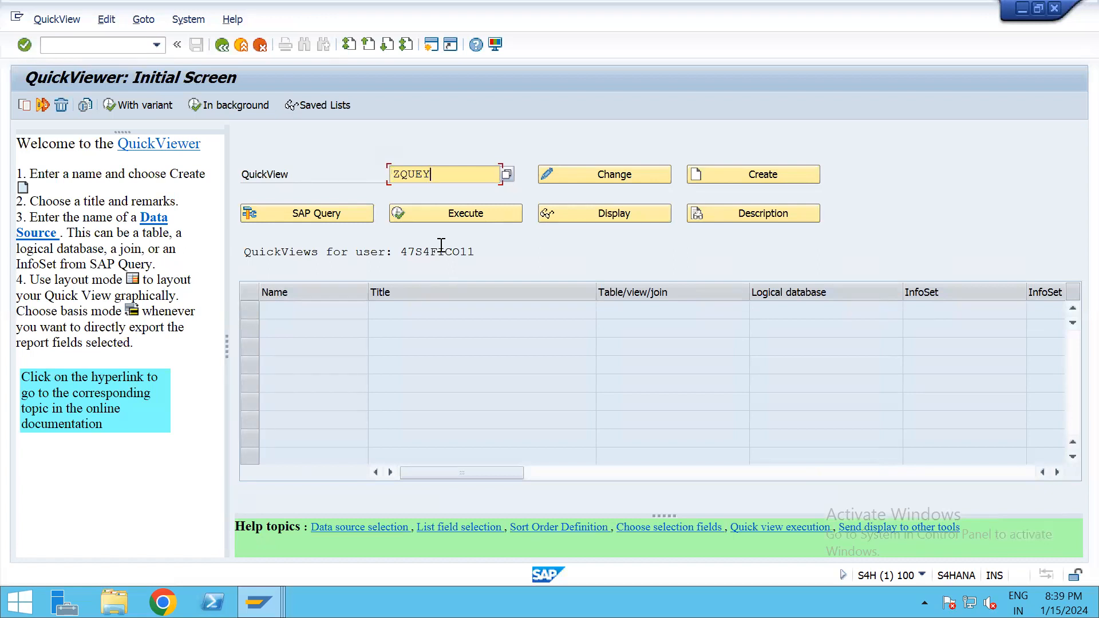
key("BackSpace")
type("RY")
left_click(764, 175)
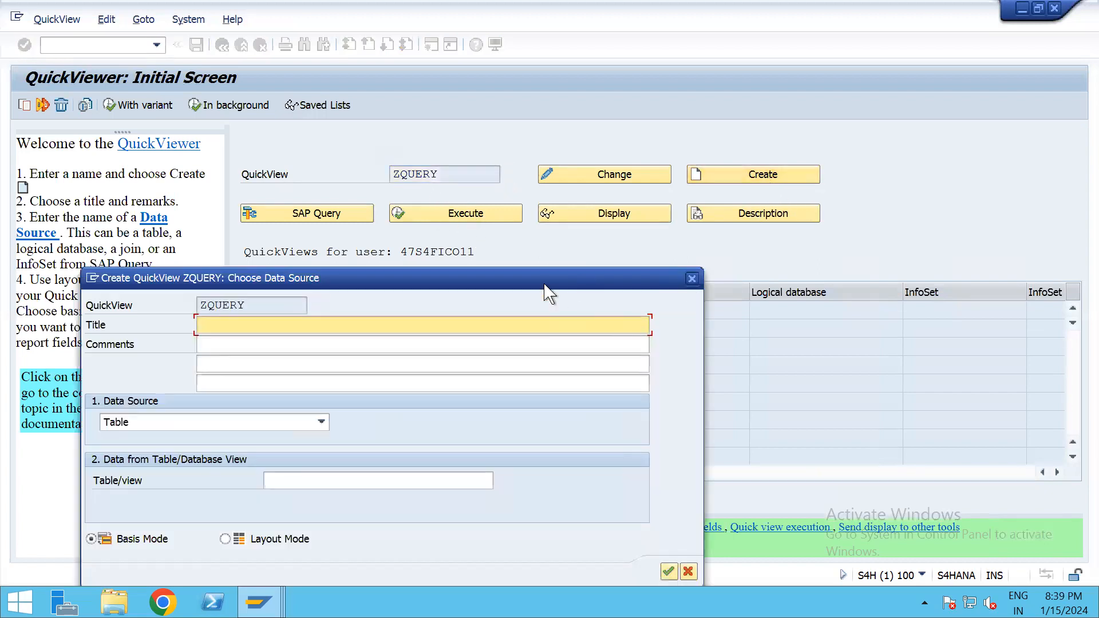
Title the QuickView ZQUERY and choose Table join as its data source, keeping Basis Mode.
type("ZQUERY")
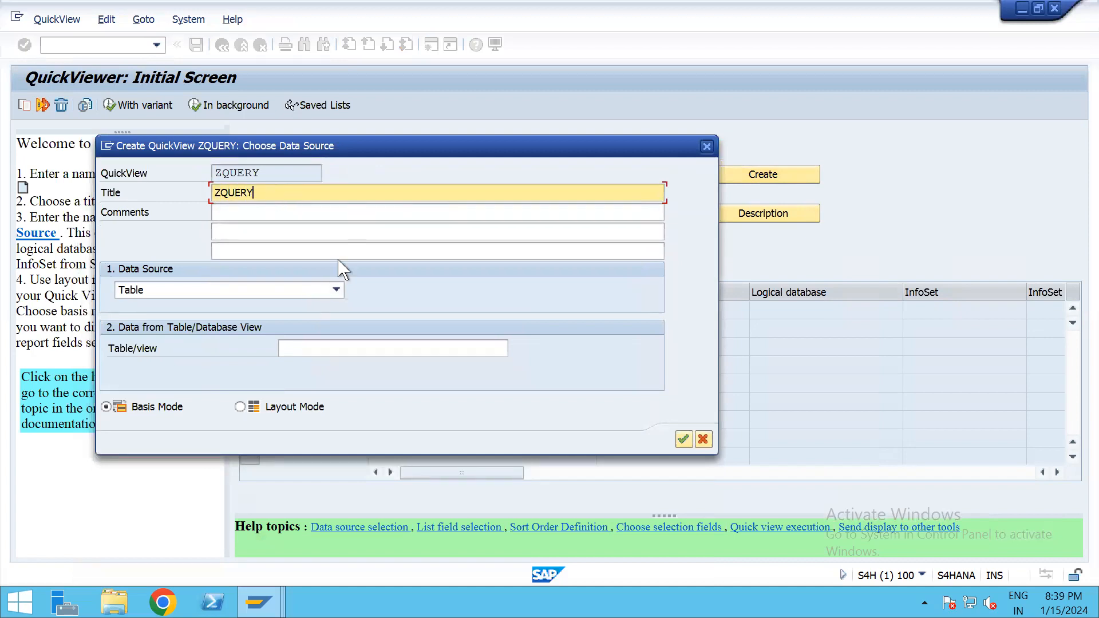
left_click(335, 291)
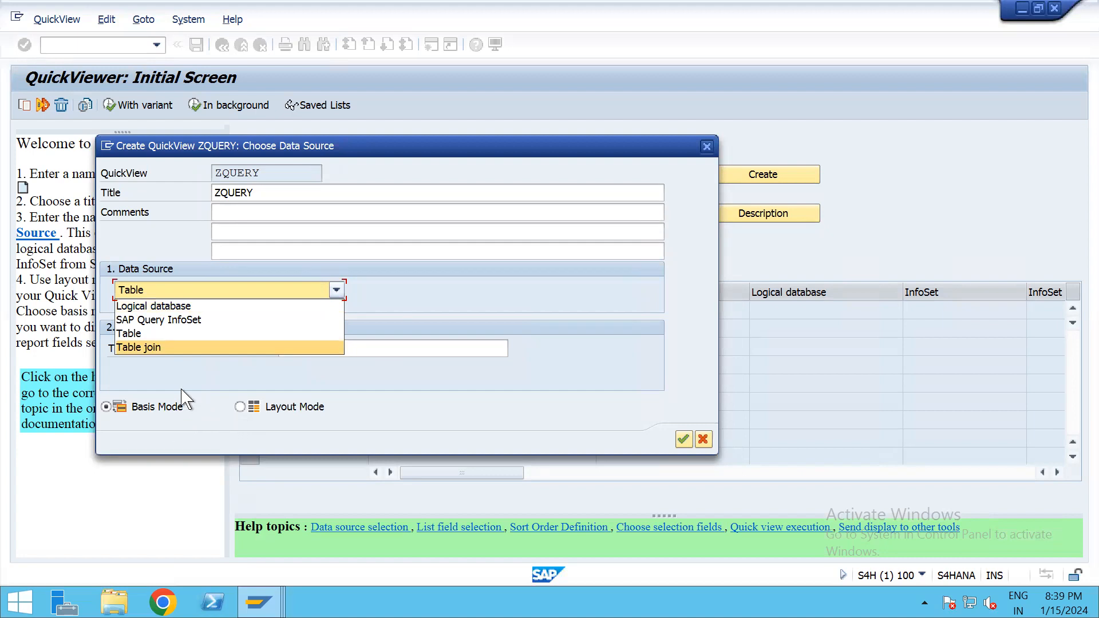
left_click(200, 348)
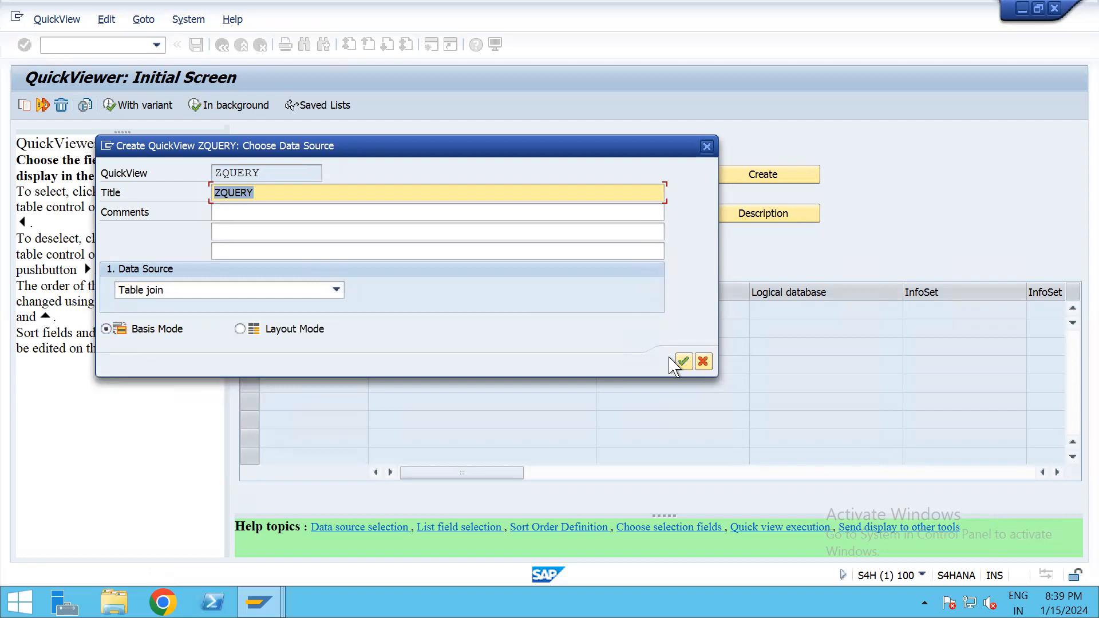
left_click(687, 362)
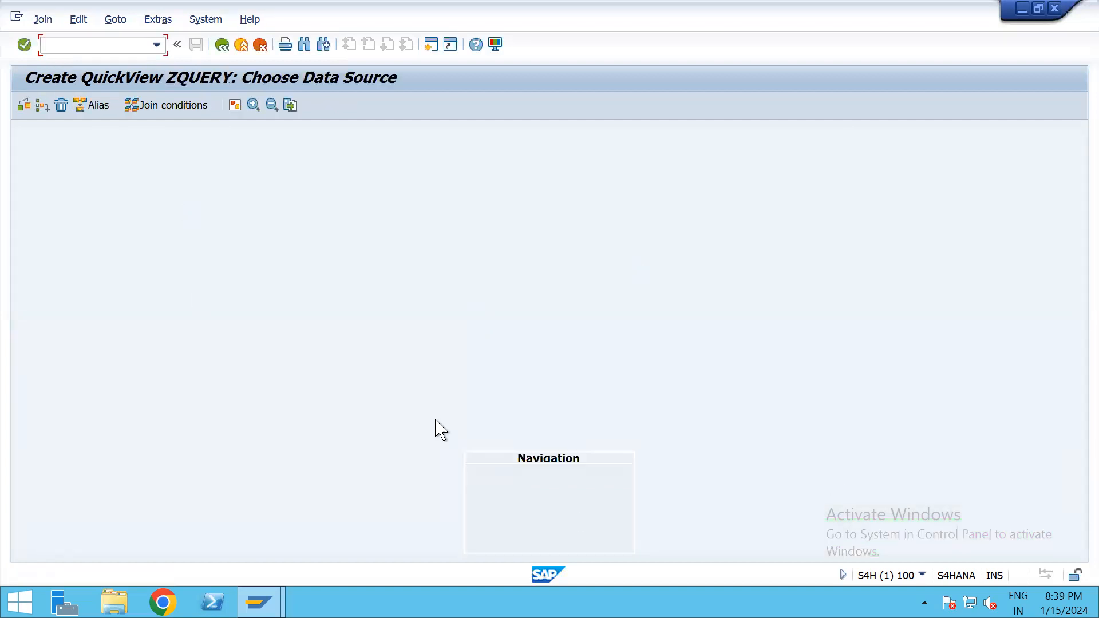
Add the tables BKPF and BSEG to the join.
left_click(46, 107)
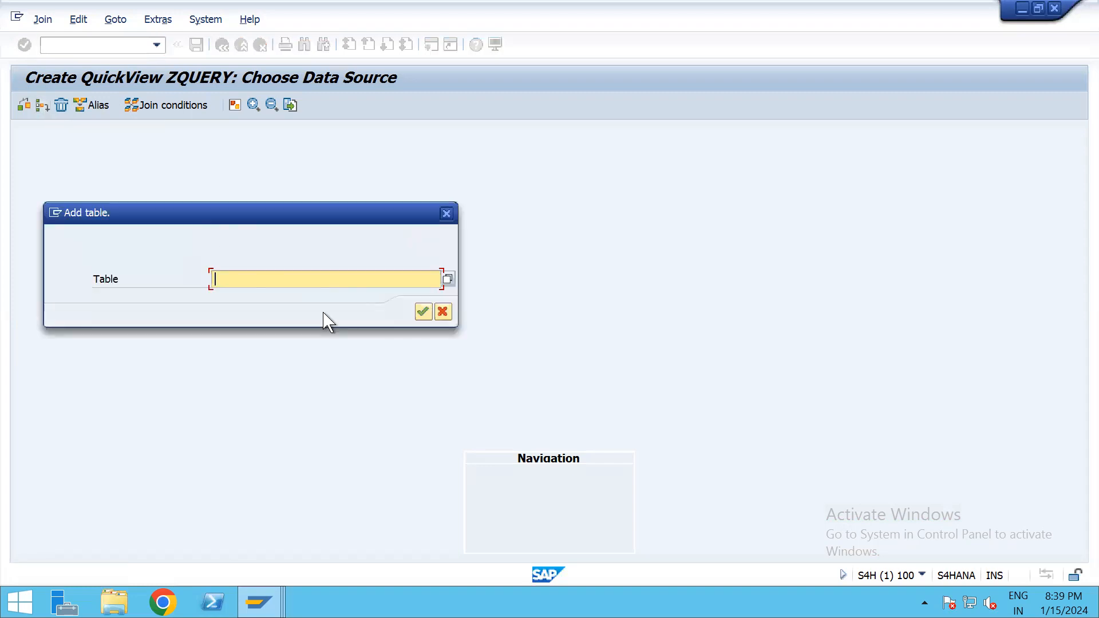
type("BKPF")
key("Return")
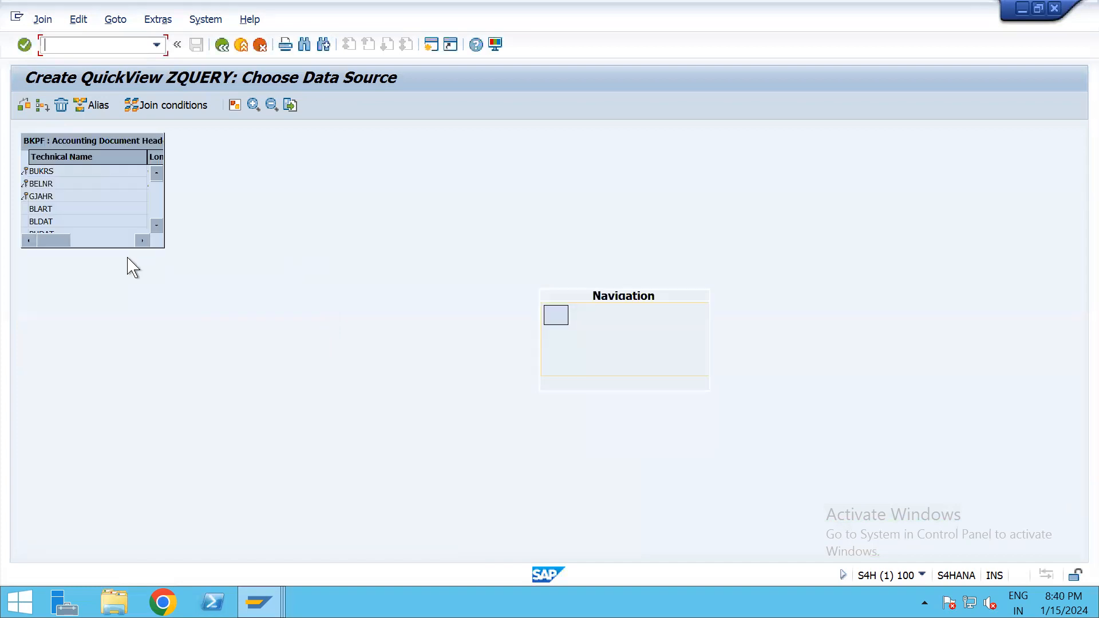
left_click(43, 106)
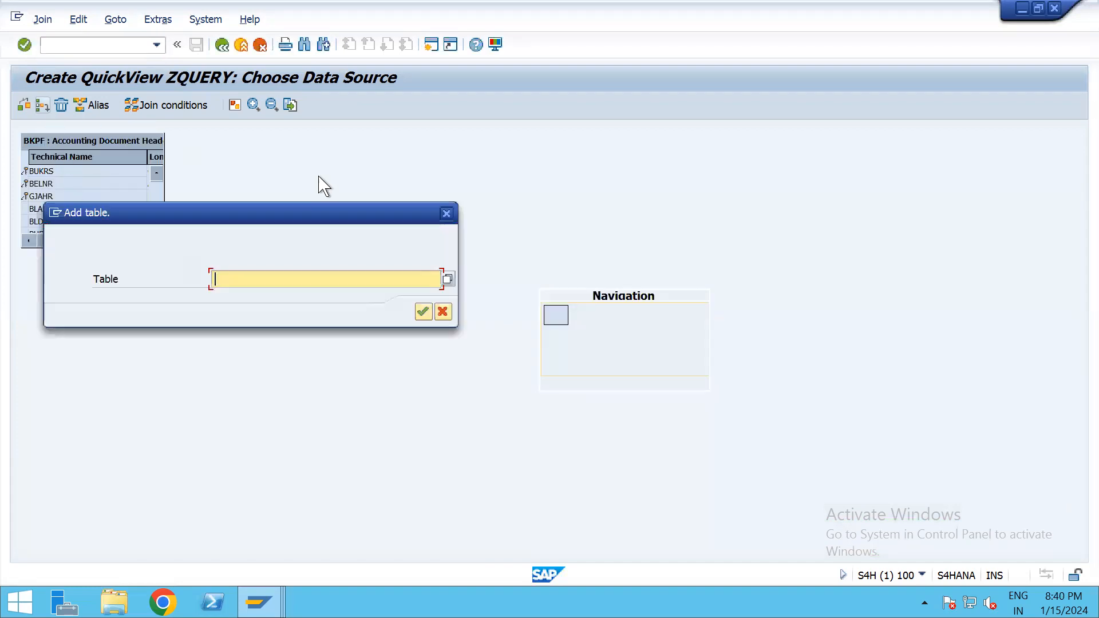
type("BSEG")
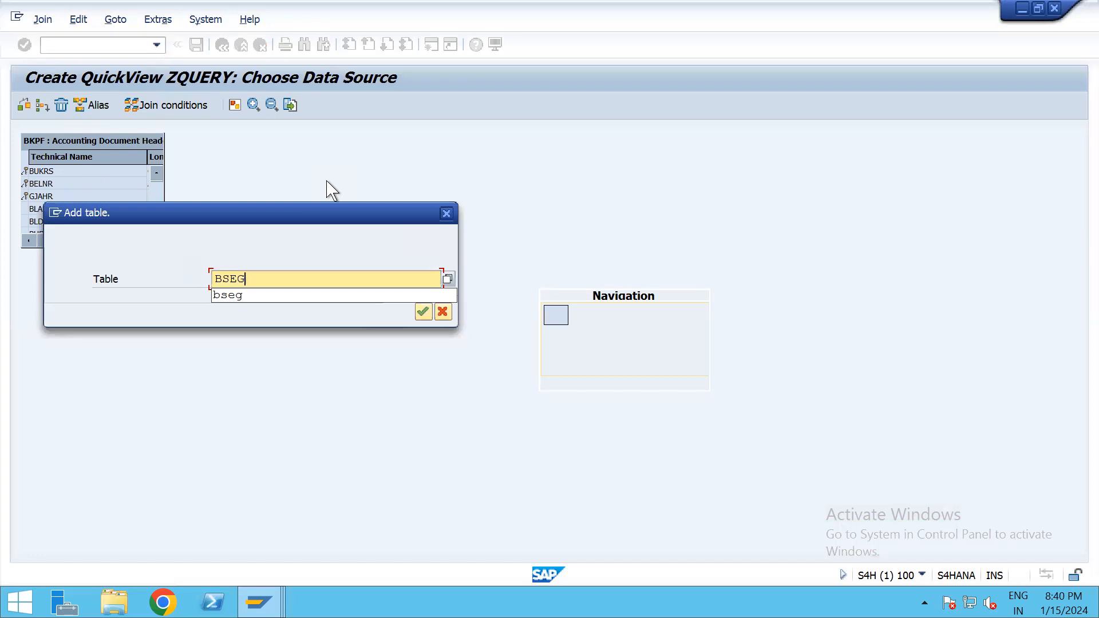
key("Return")
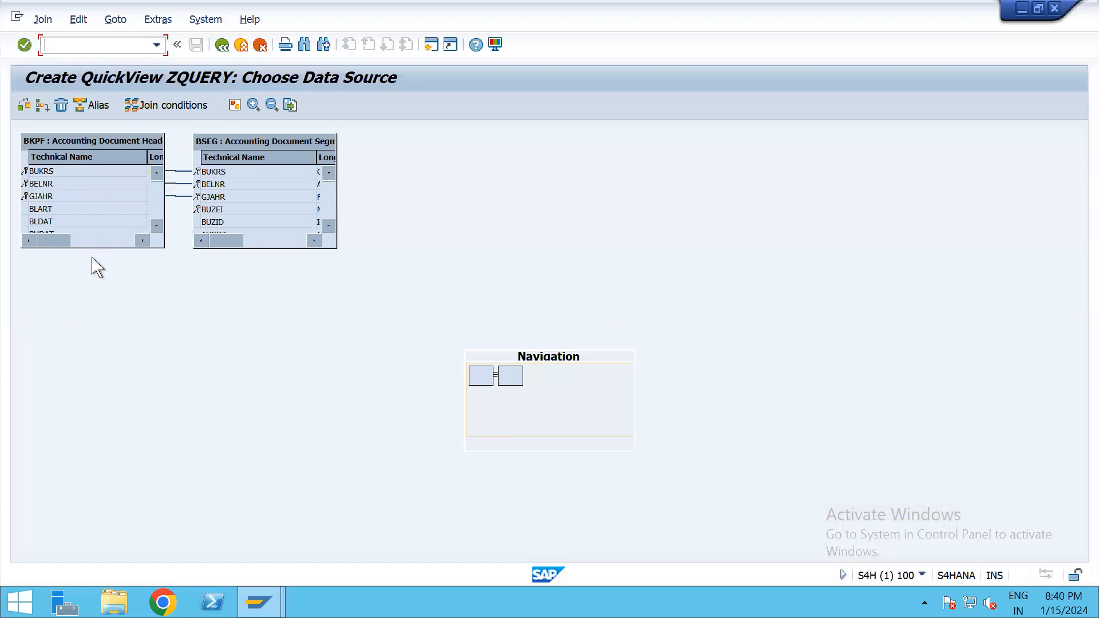
Return from the join definition to field selection and widen the data fields tree to expose the technical names.
left_click(223, 46)
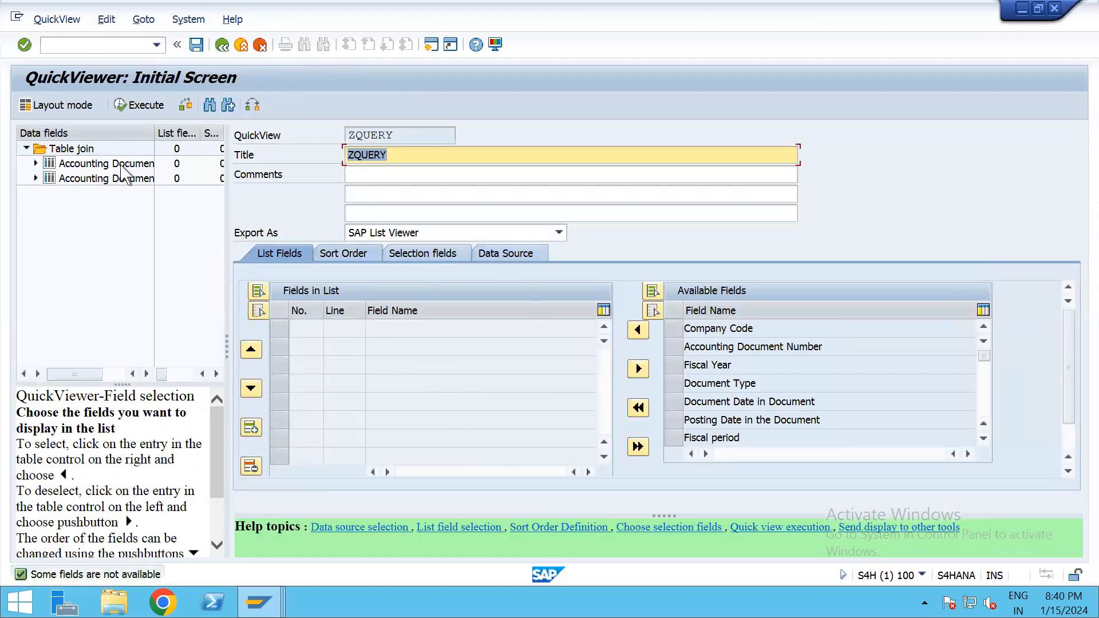
left_click_drag(226, 199, 325, 198)
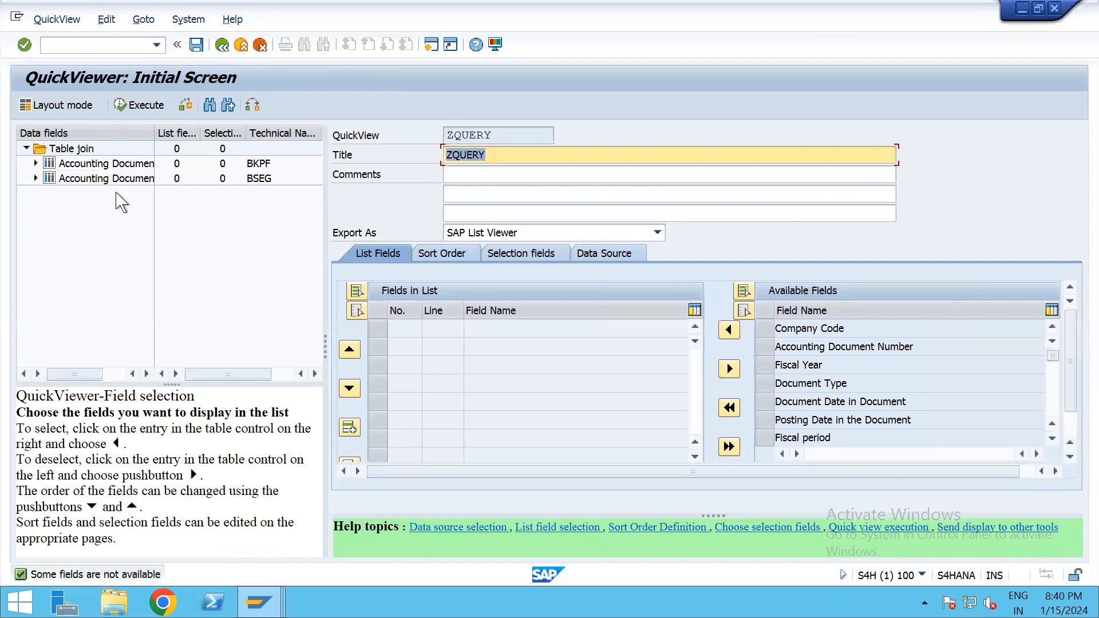
left_click_drag(154, 134, 169, 134)
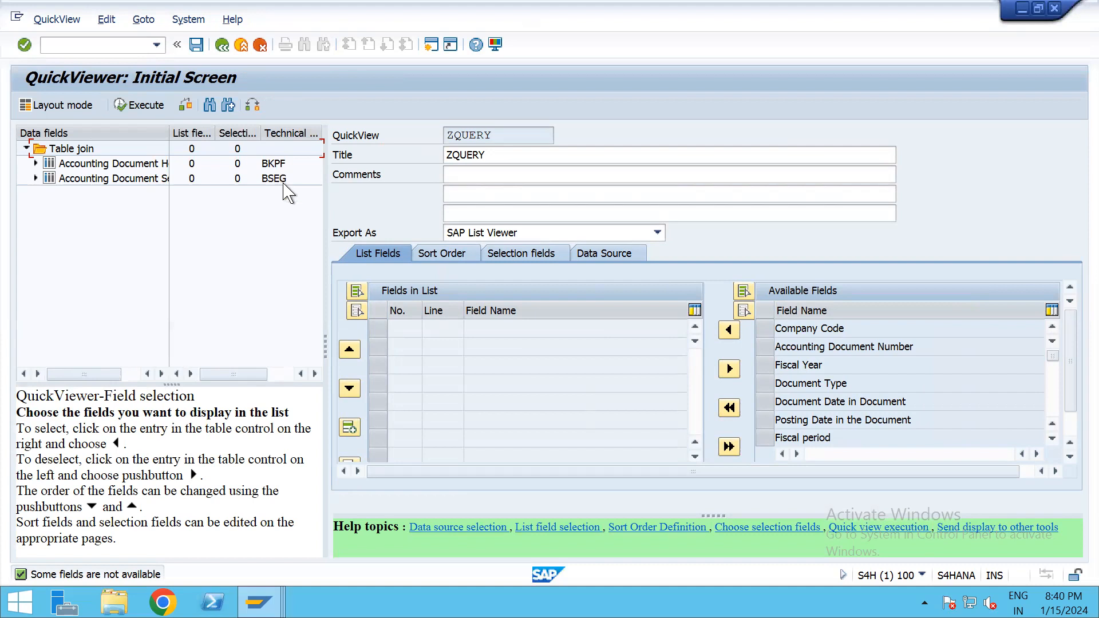
Mark Company Code, Fiscal Year, Posting Date in the Document and User Name of table BKPF as selection fields.
left_click(34, 163)
left_click(34, 149)
left_click(35, 178)
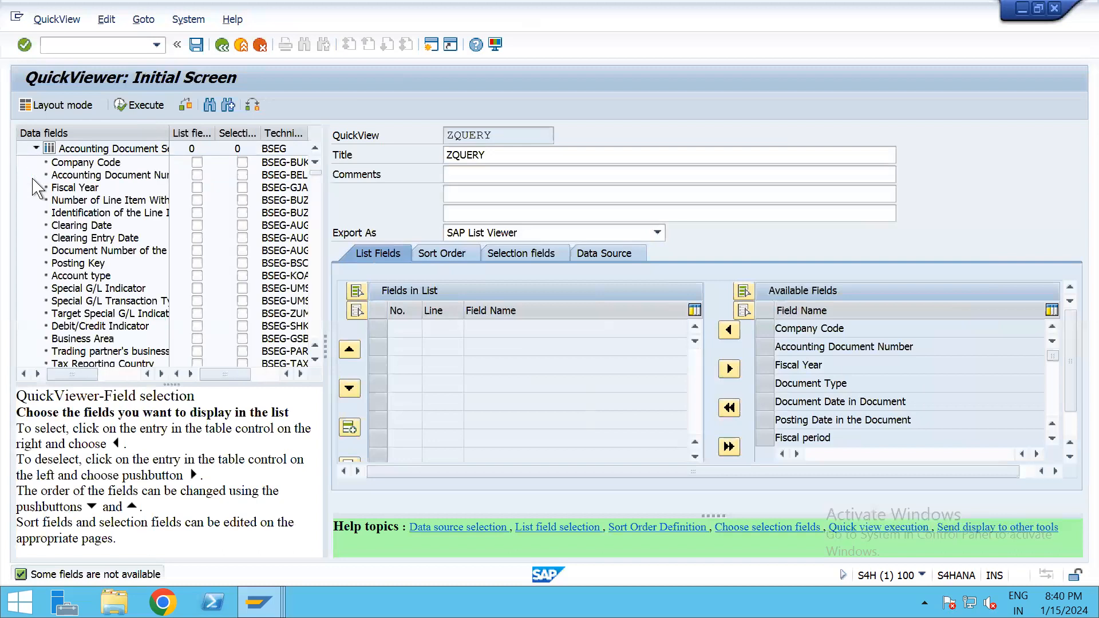
left_click(35, 150)
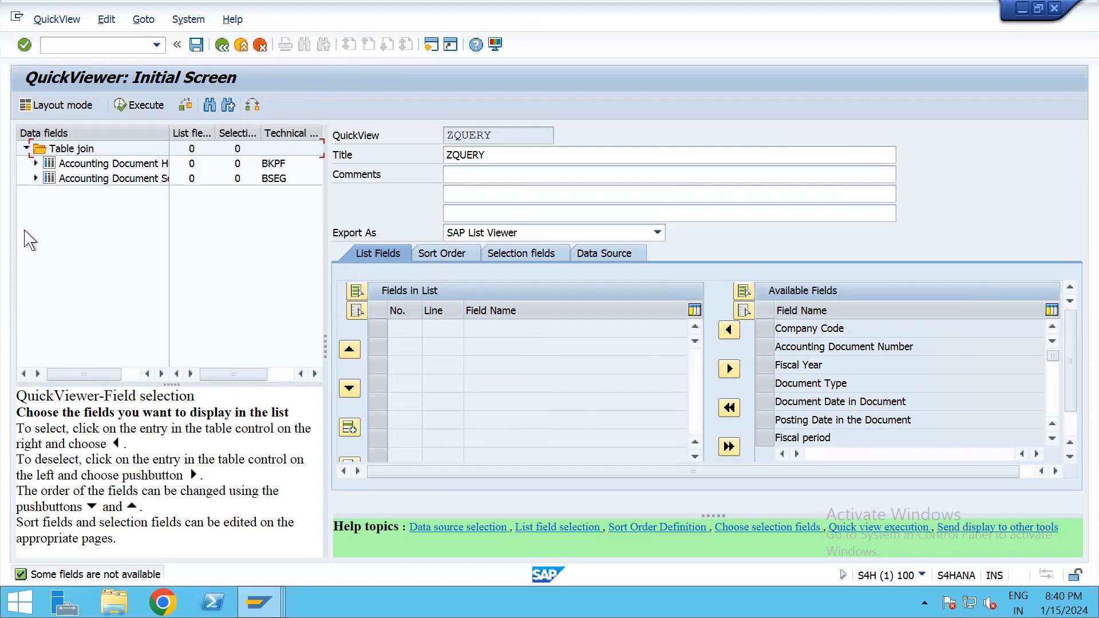
left_click(36, 163)
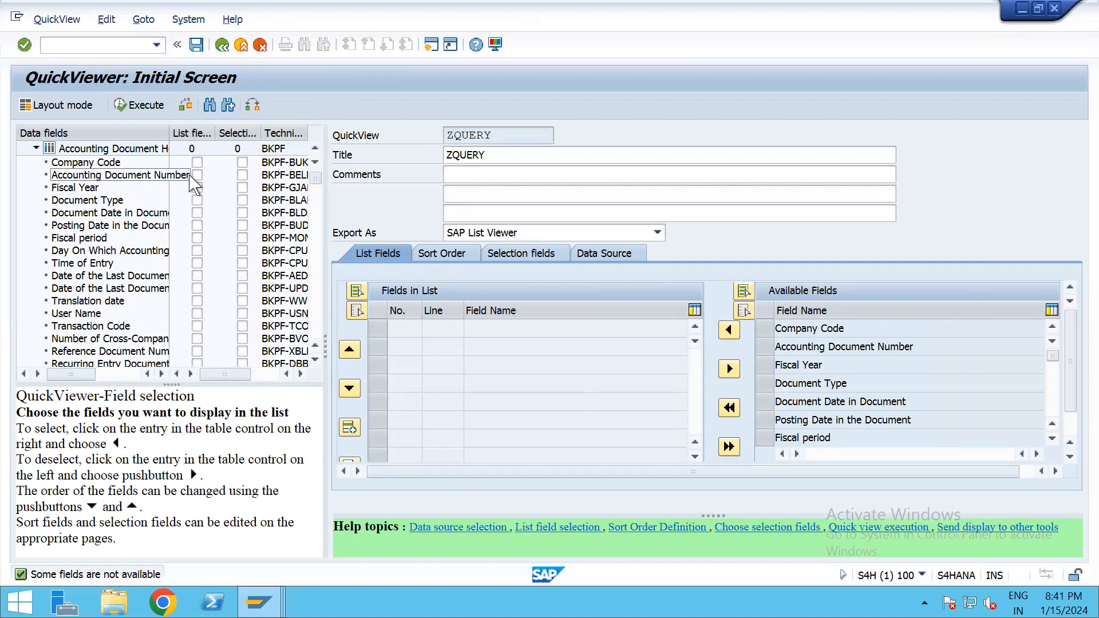
left_click(242, 162)
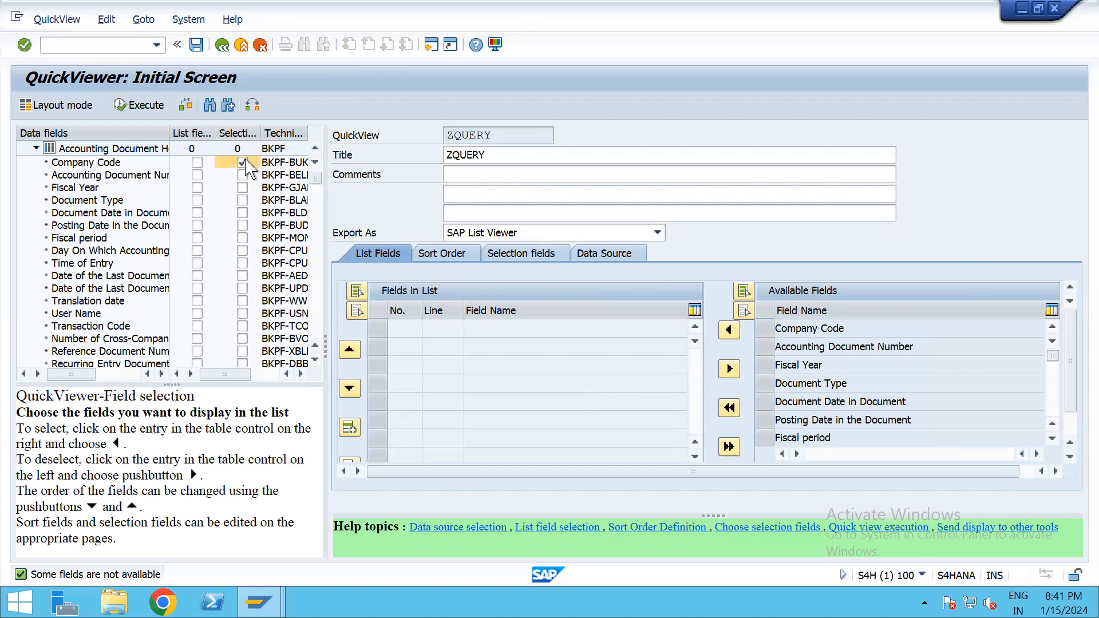
left_click(242, 188)
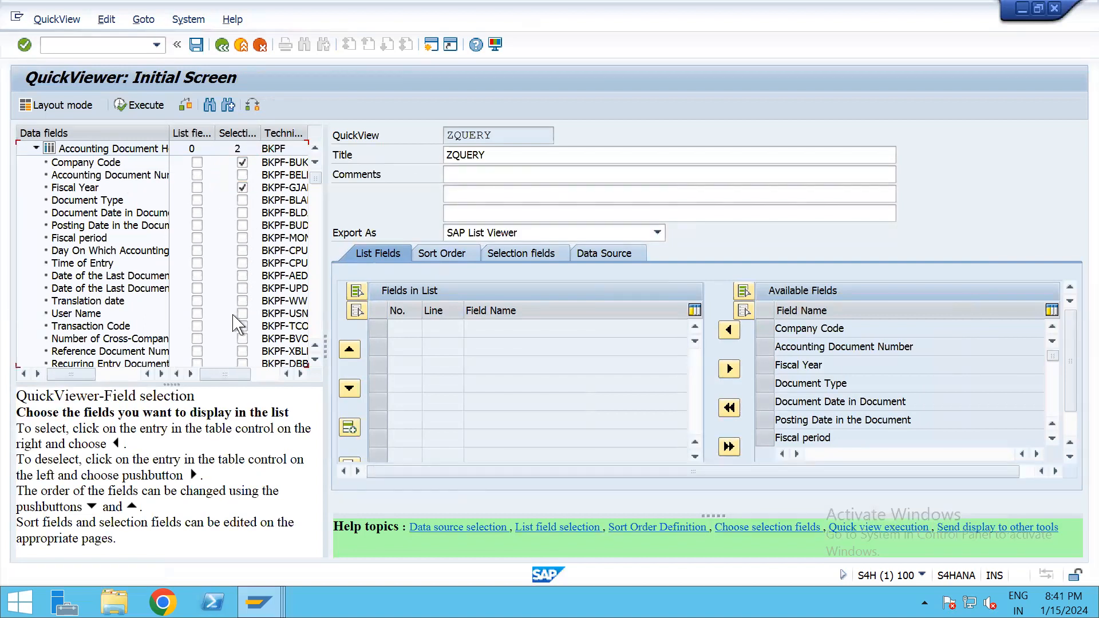
left_click(242, 225)
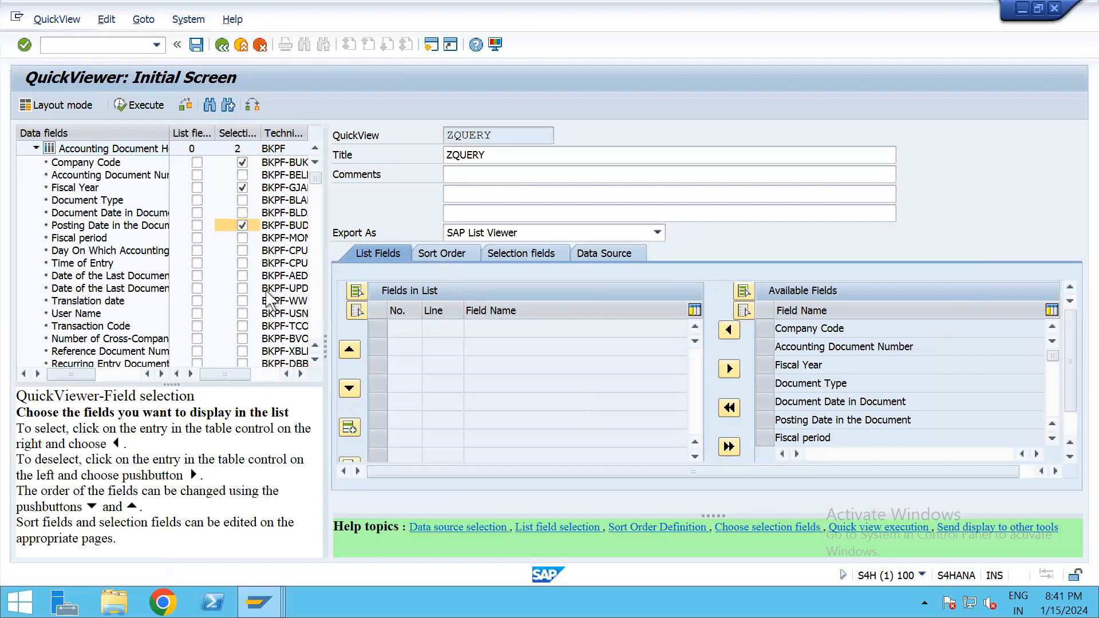
left_click(242, 313)
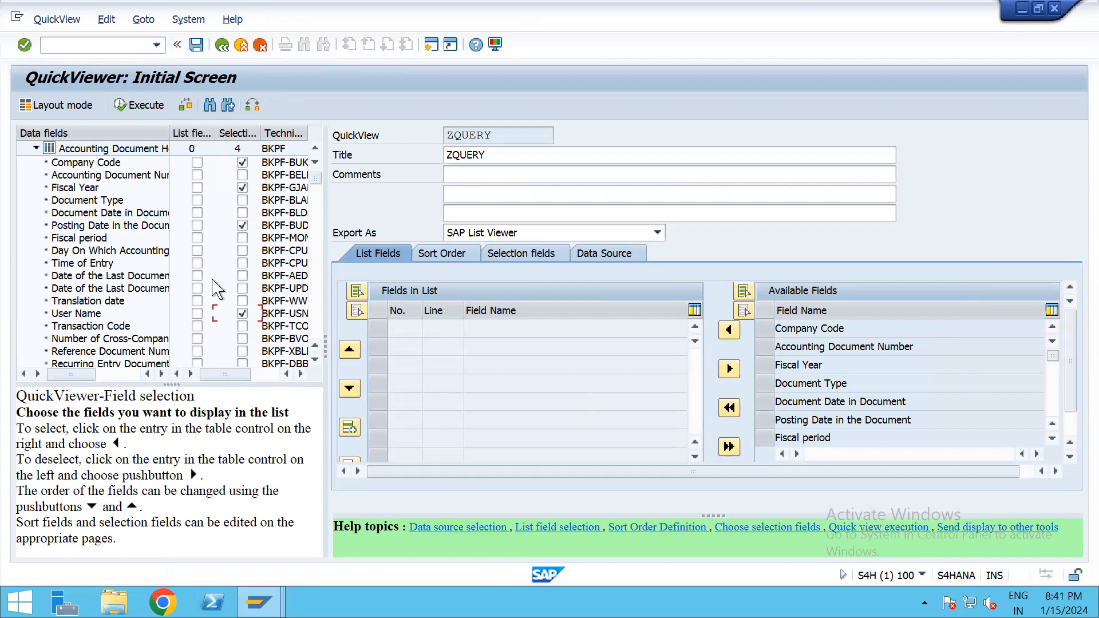
Include BKPF's Company Code, Accounting Document Number, Fiscal Year, Document Date, Posting Date and Fiscal period as list fields.
left_click(197, 162)
left_click(197, 174)
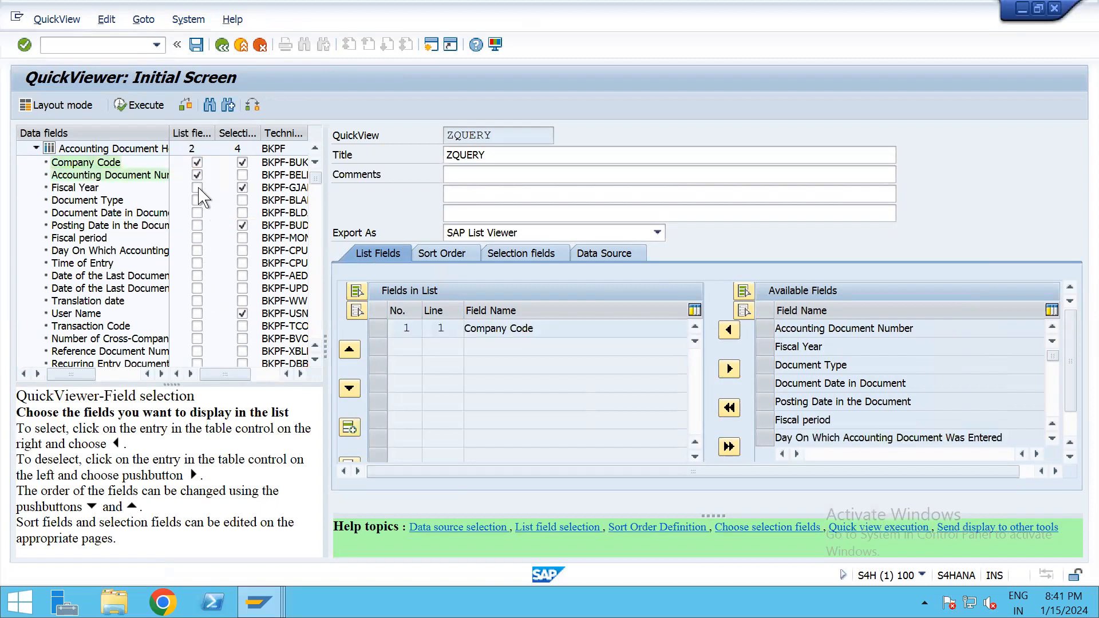
left_click(197, 187)
left_click(196, 212)
left_click(197, 225)
left_click(197, 238)
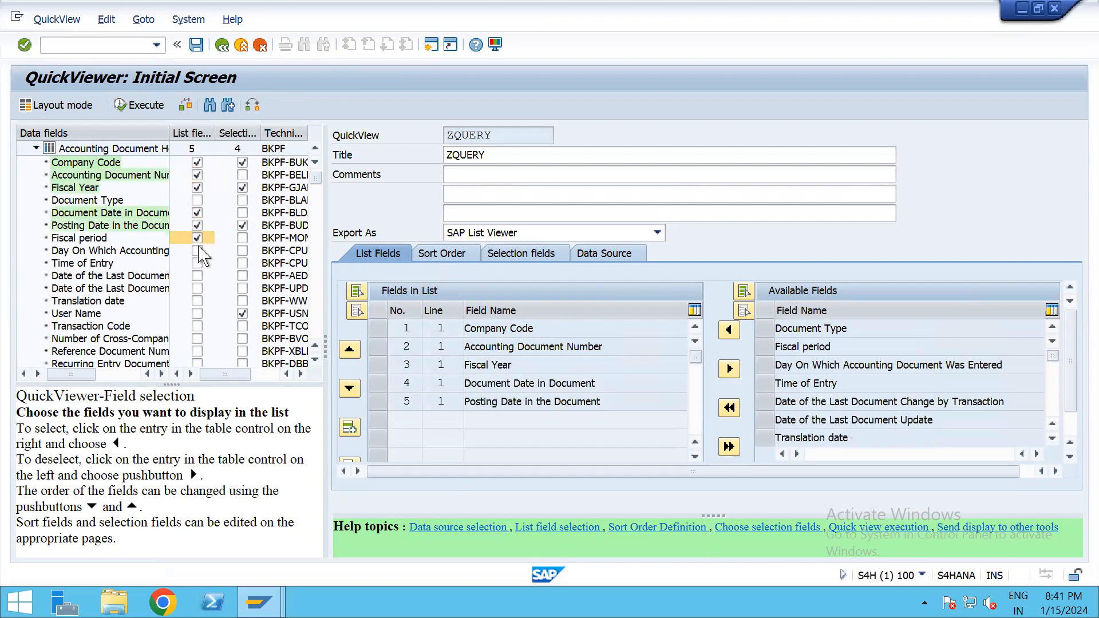
Include BKPF's Day On Which Accounting Document Was Entered, Time of Entry, User Name and Transaction Code as list fields.
left_click(197, 250)
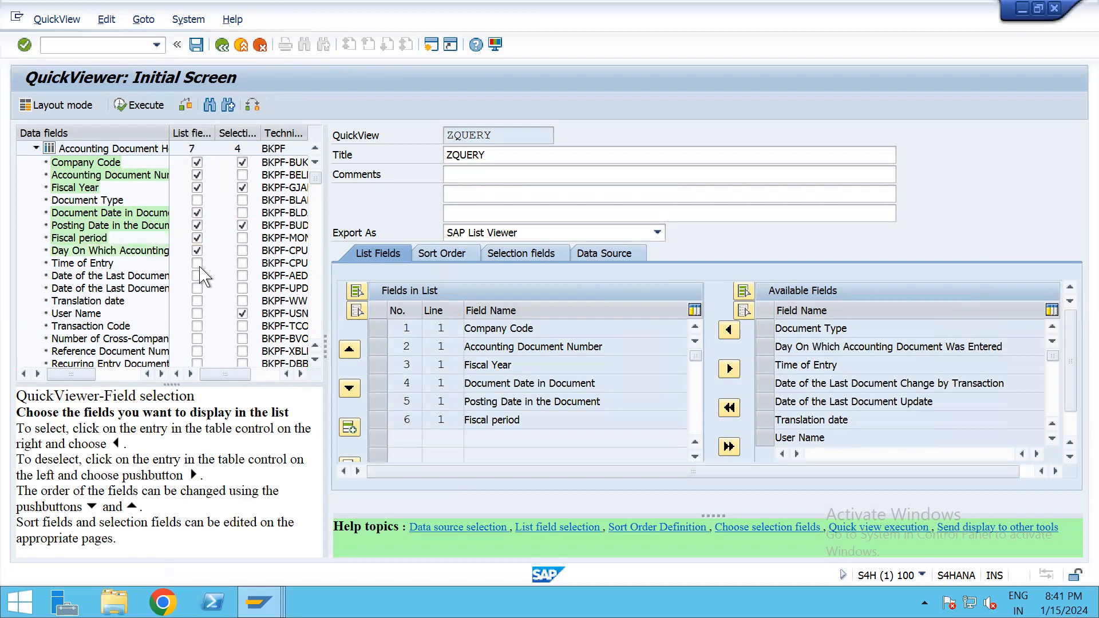
left_click(197, 263)
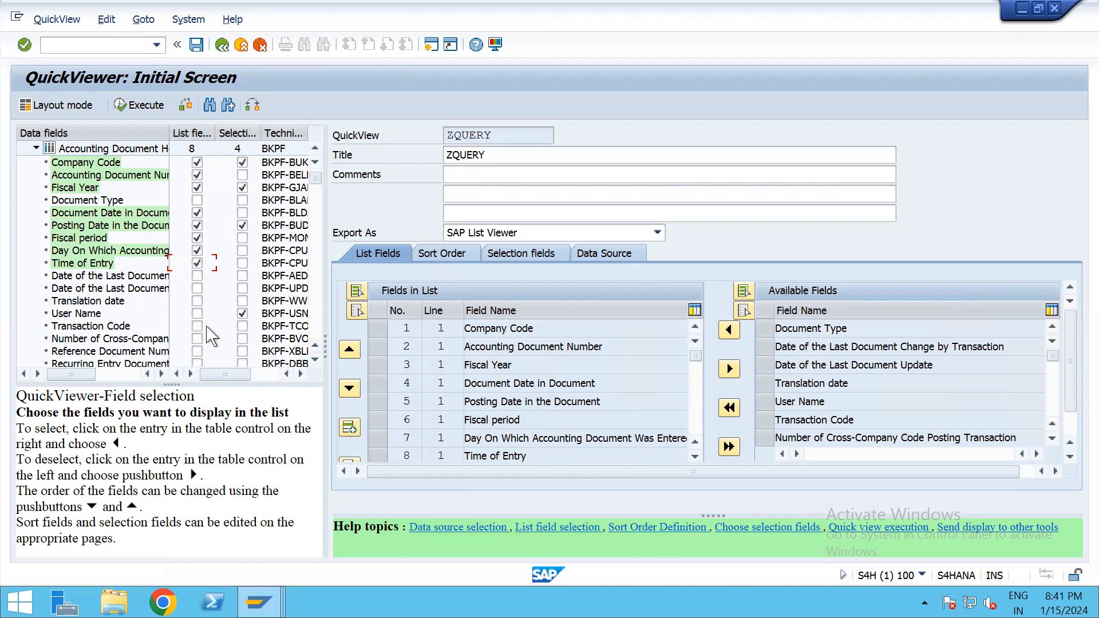
left_click(197, 314)
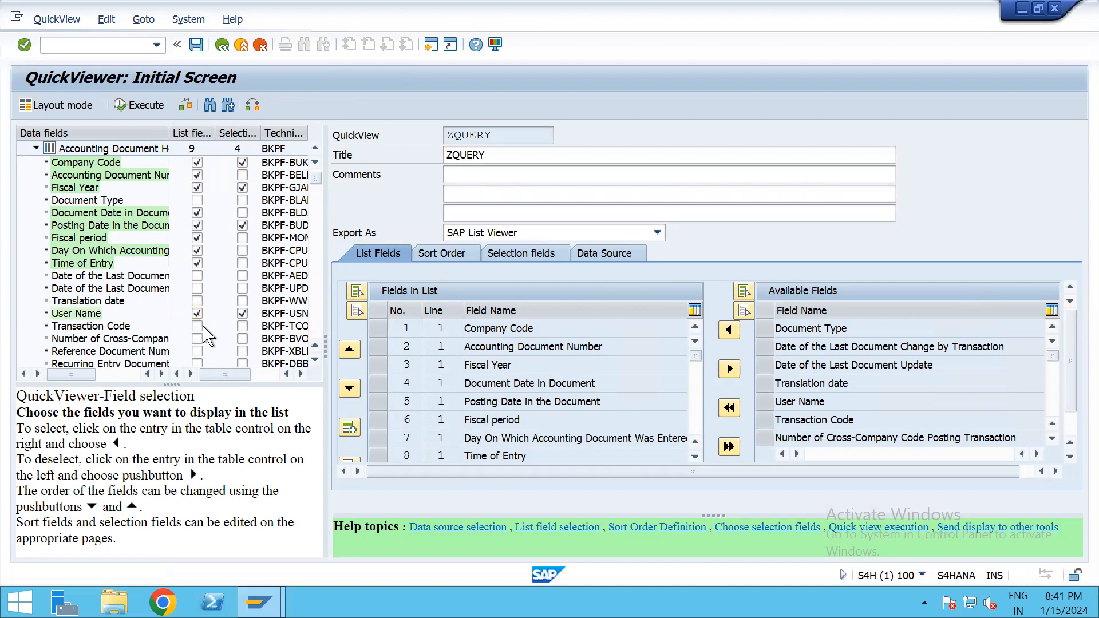
left_click(196, 325)
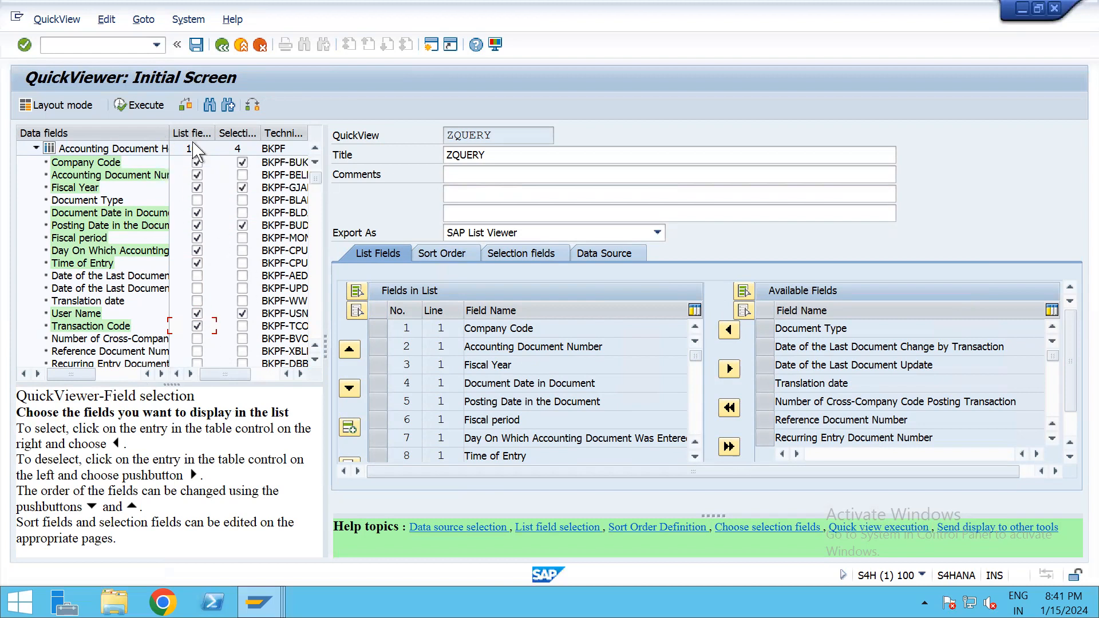
Execute the QuickView and move the log display out of the way.
left_click(141, 106)
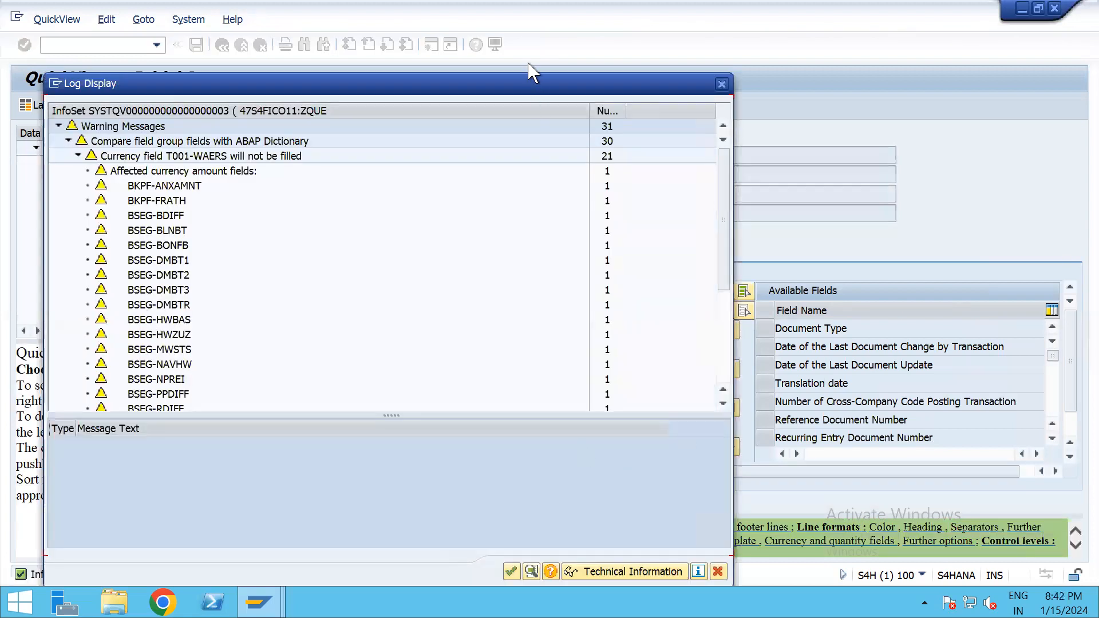
left_click_drag(541, 92, 552, 17)
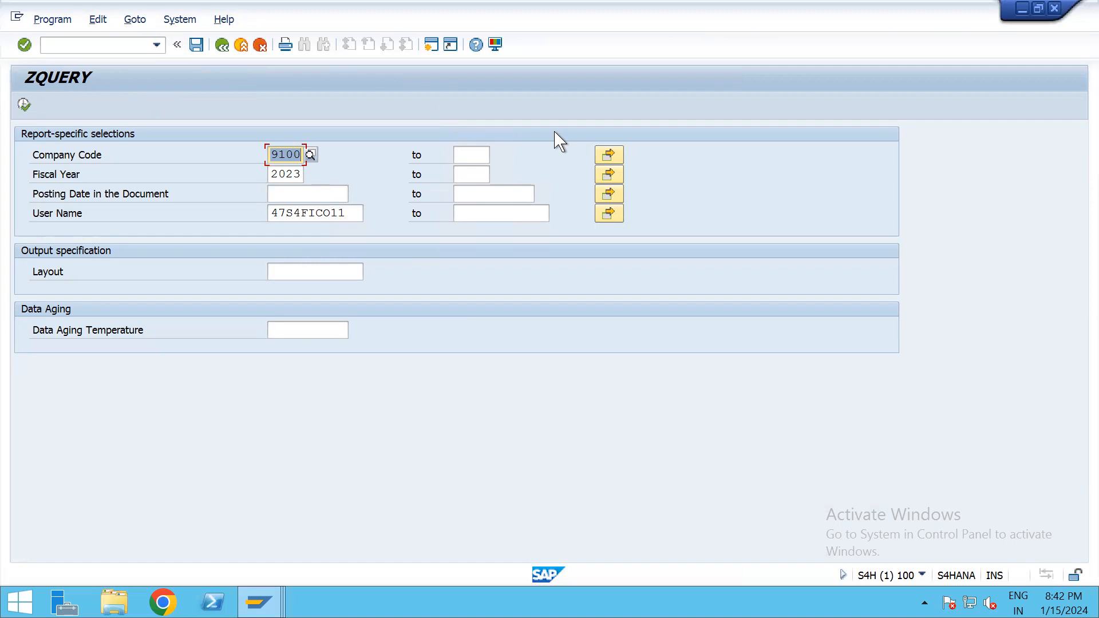
Restrict the Posting Date in the Document to the range 01.04.2023 to 31.12.2023.
left_click(290, 196)
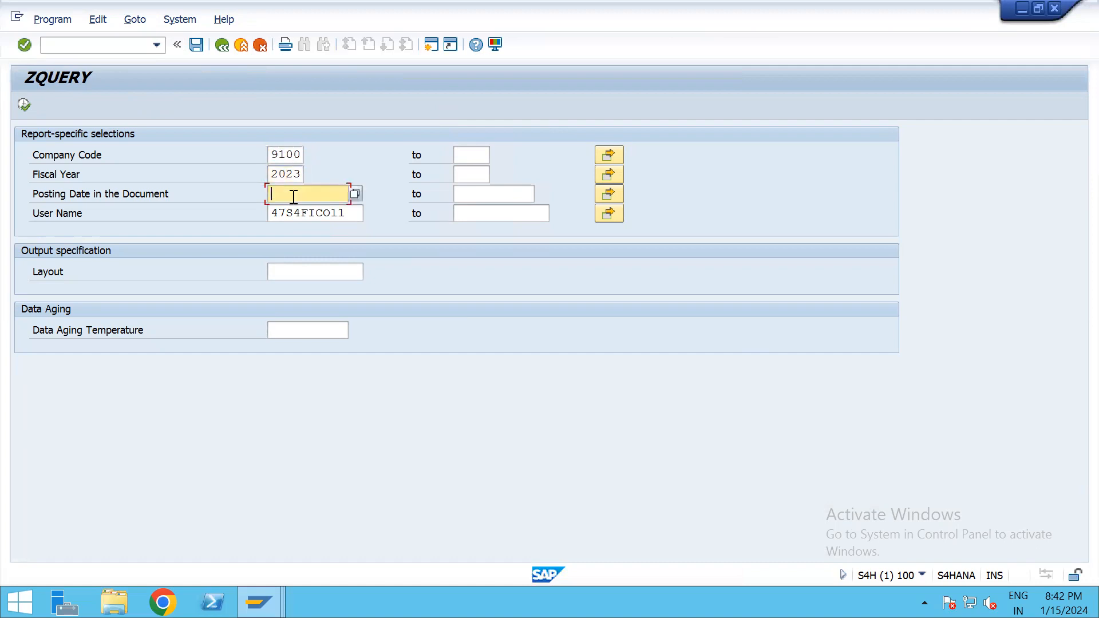
left_click(309, 213)
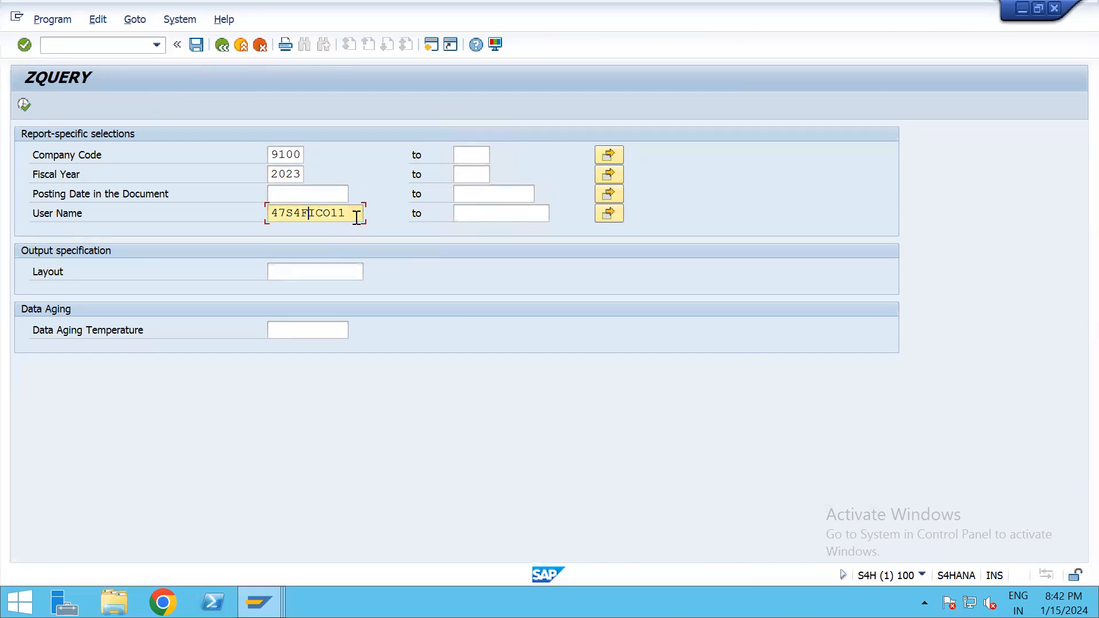
left_click(272, 155)
left_click(279, 172)
left_click(312, 196)
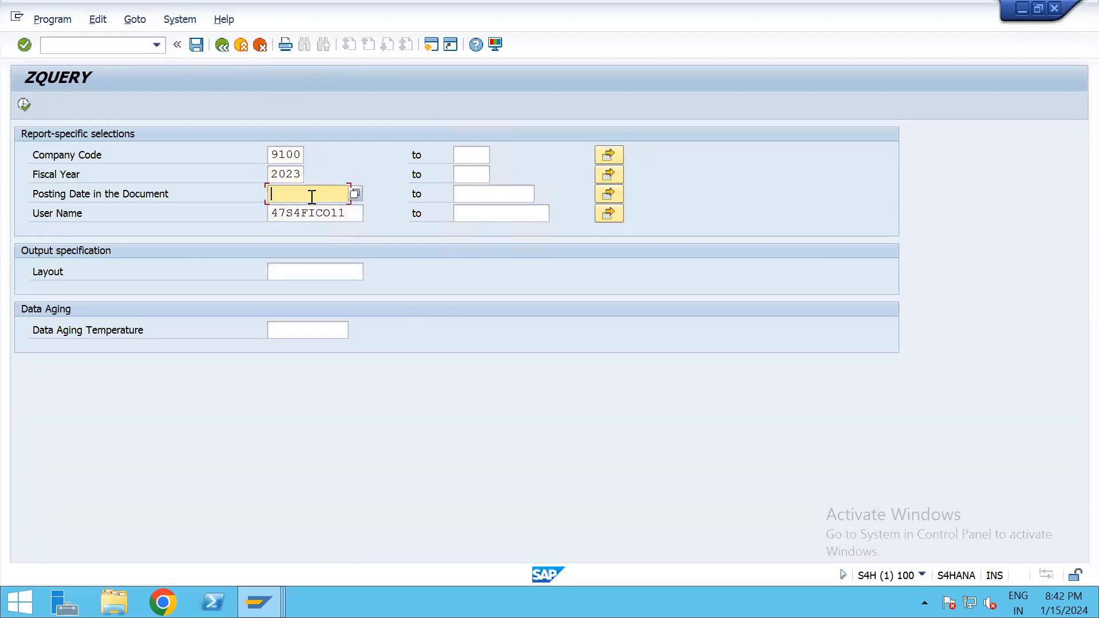
type("01")
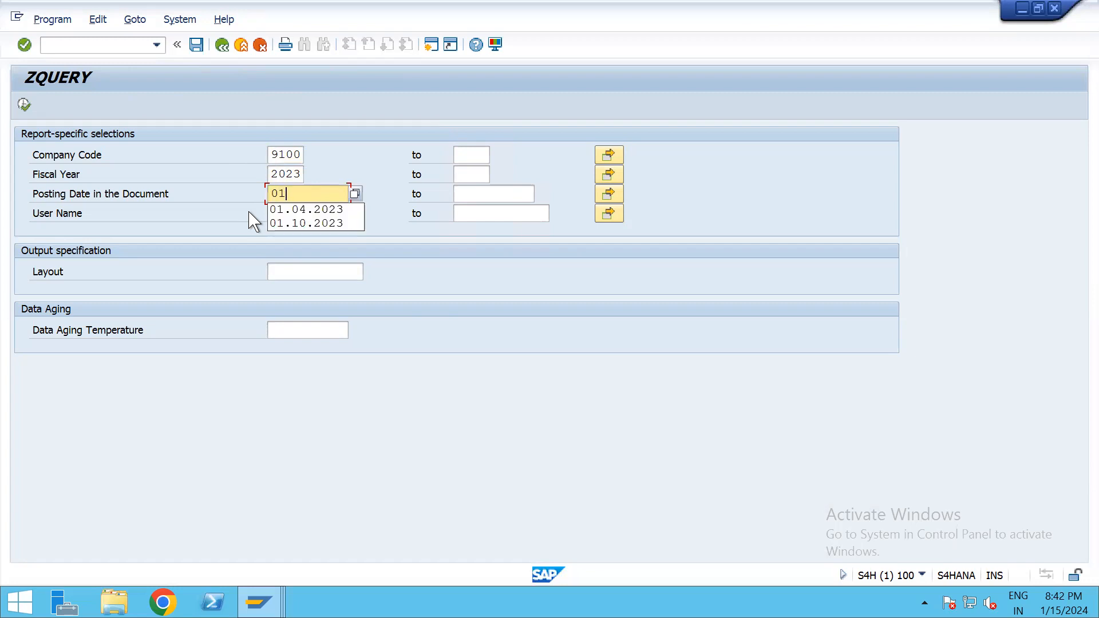
type(".0")
type("4.2023")
type("3")
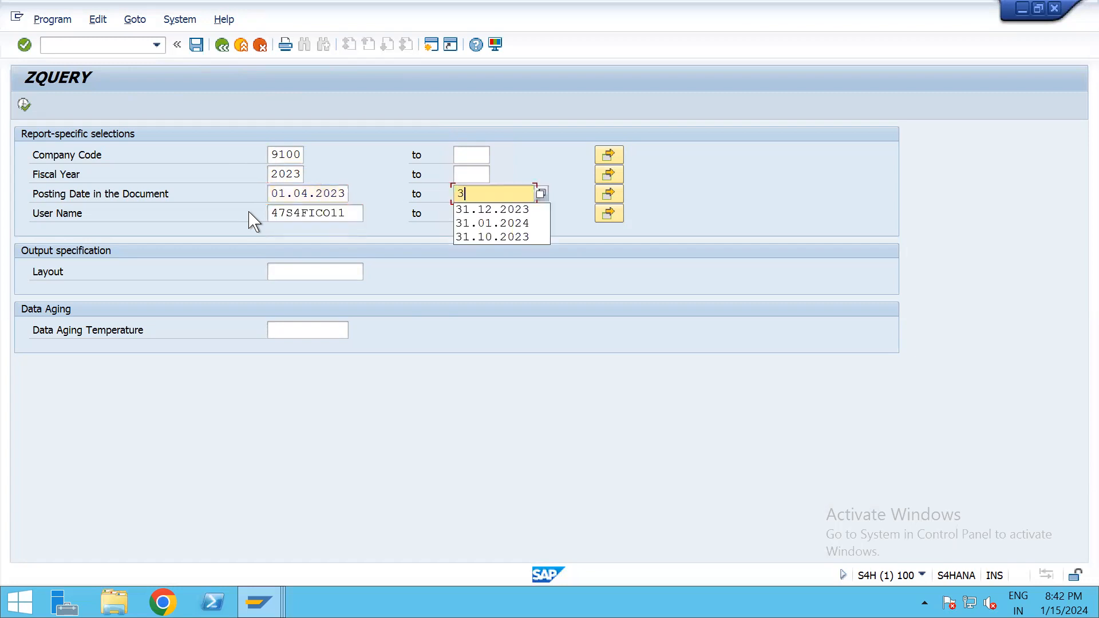
type("1.12.202")
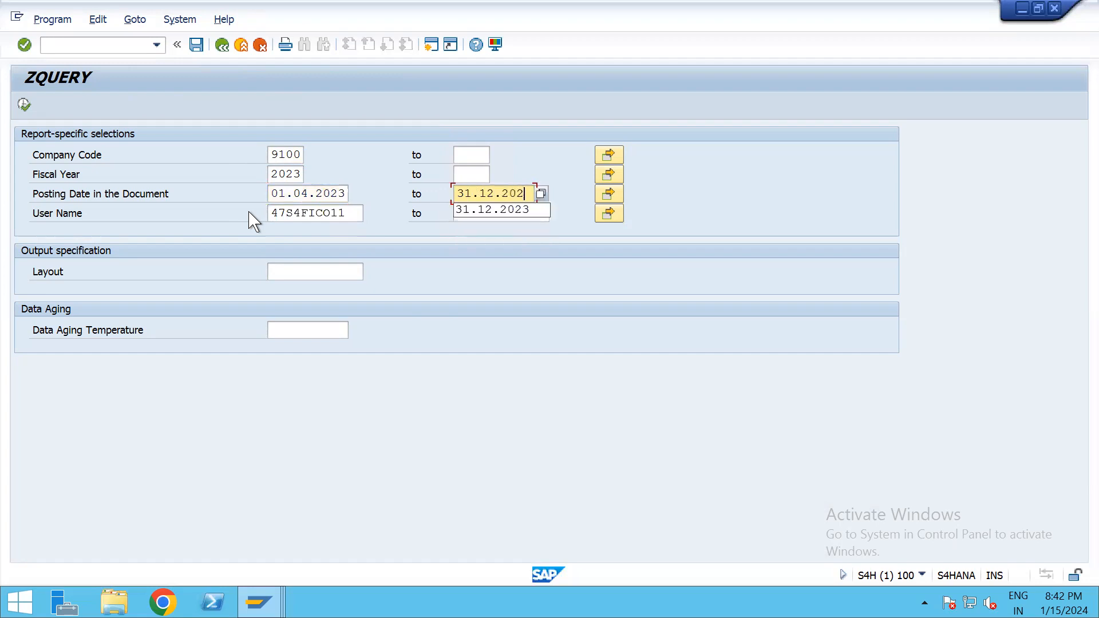
type("3")
Check the company code, fiscal year, posting date and user name criteria and run the report.
left_click(332, 214)
left_click(346, 214)
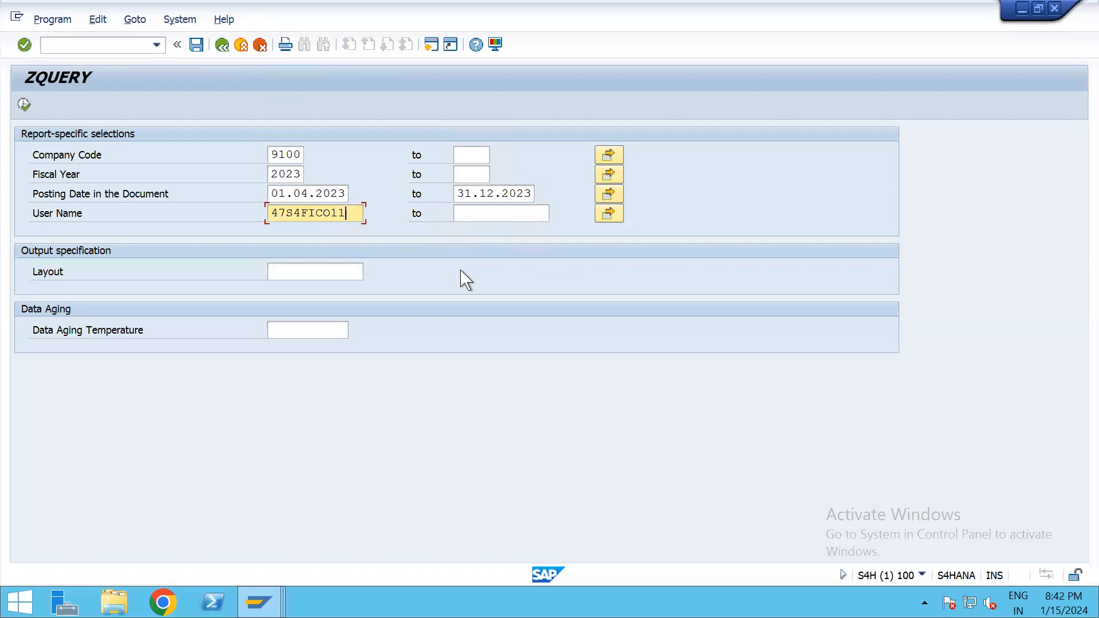
left_click(294, 155)
left_click(303, 175)
left_click(342, 194)
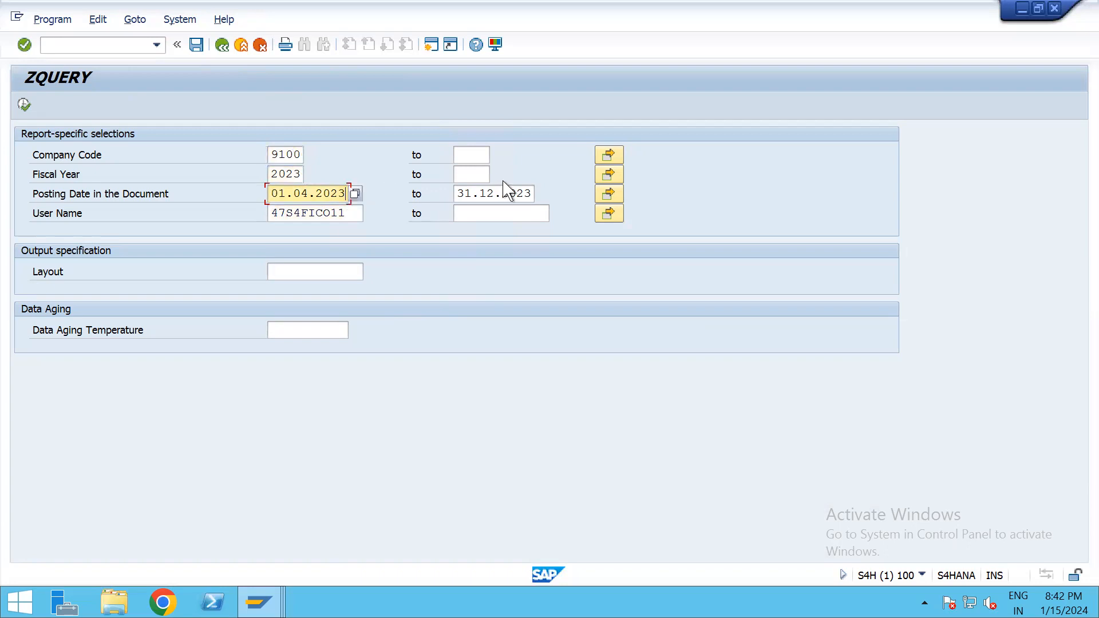
left_click(347, 218)
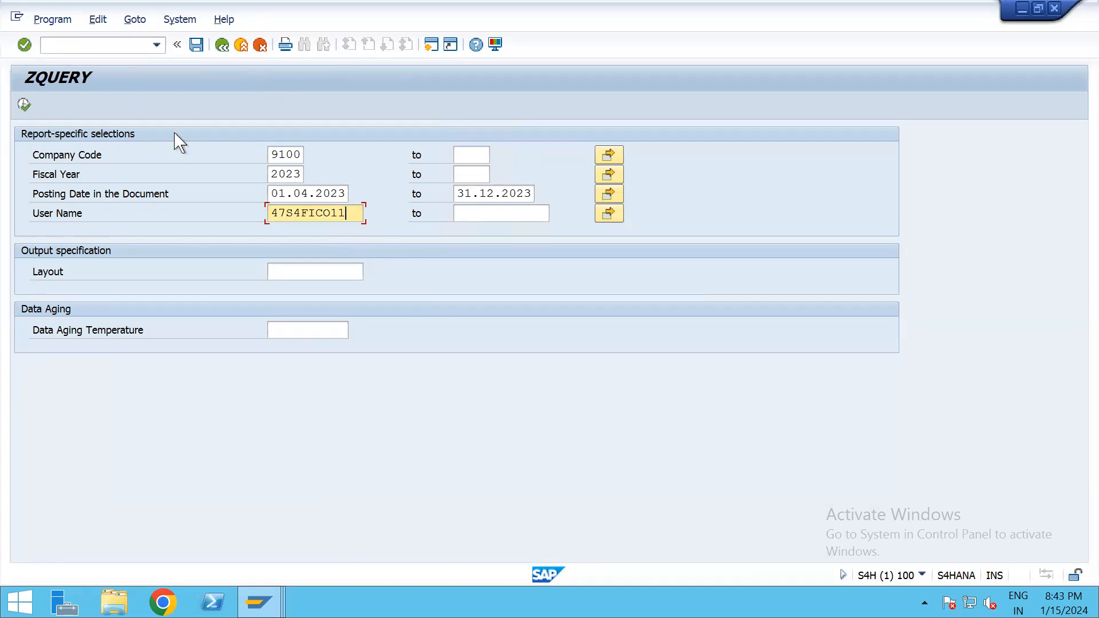
left_click(24, 105)
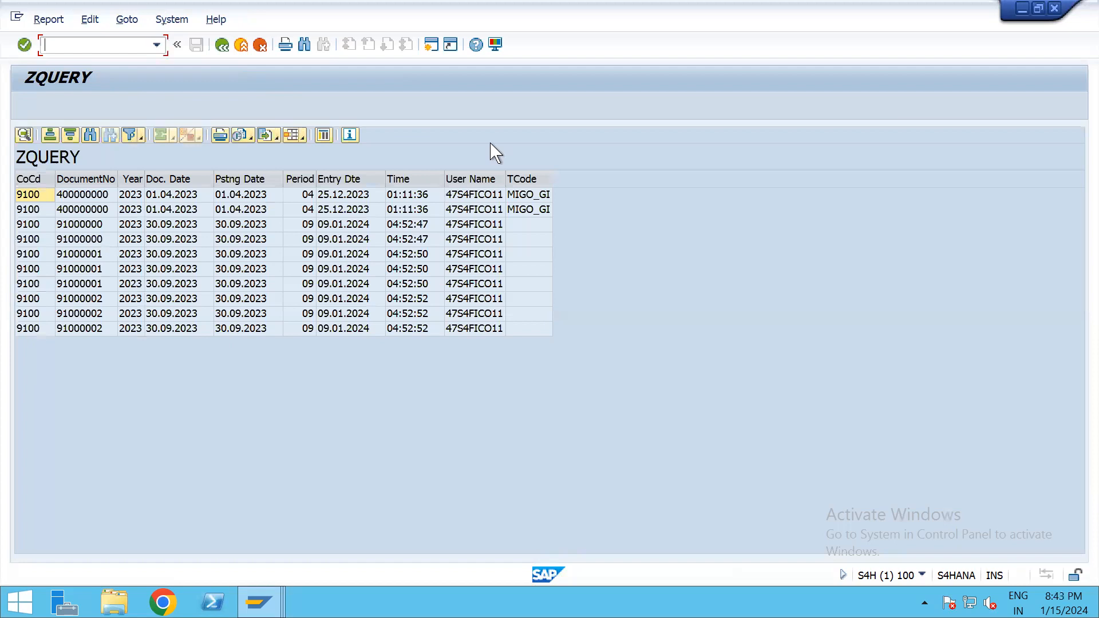
Examine each column of the report output in turn, from company code through to transaction code.
left_click(35, 179)
left_click(100, 179)
left_click(132, 179)
left_click(175, 179)
left_click(248, 179)
left_click(299, 179)
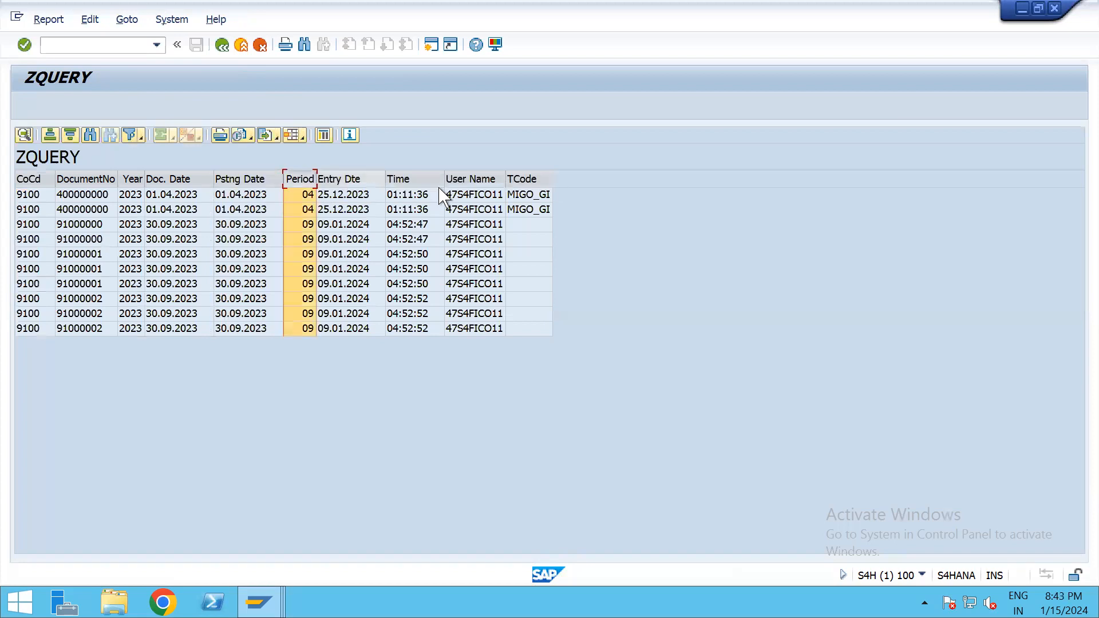
left_click(346, 179)
left_click(421, 179)
left_click(480, 179)
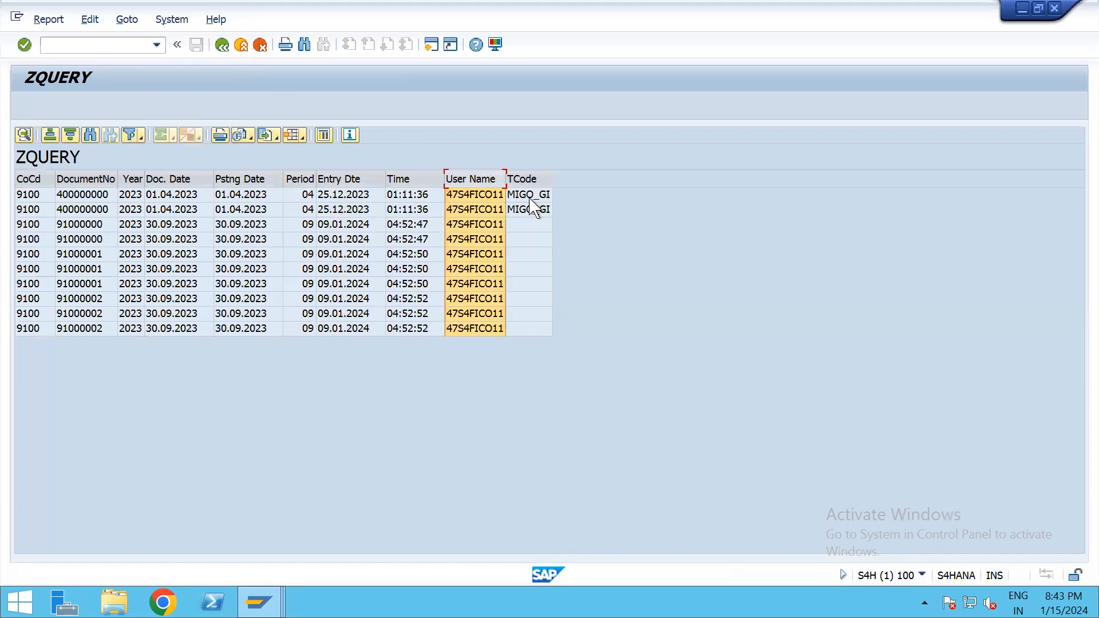
left_click(533, 180)
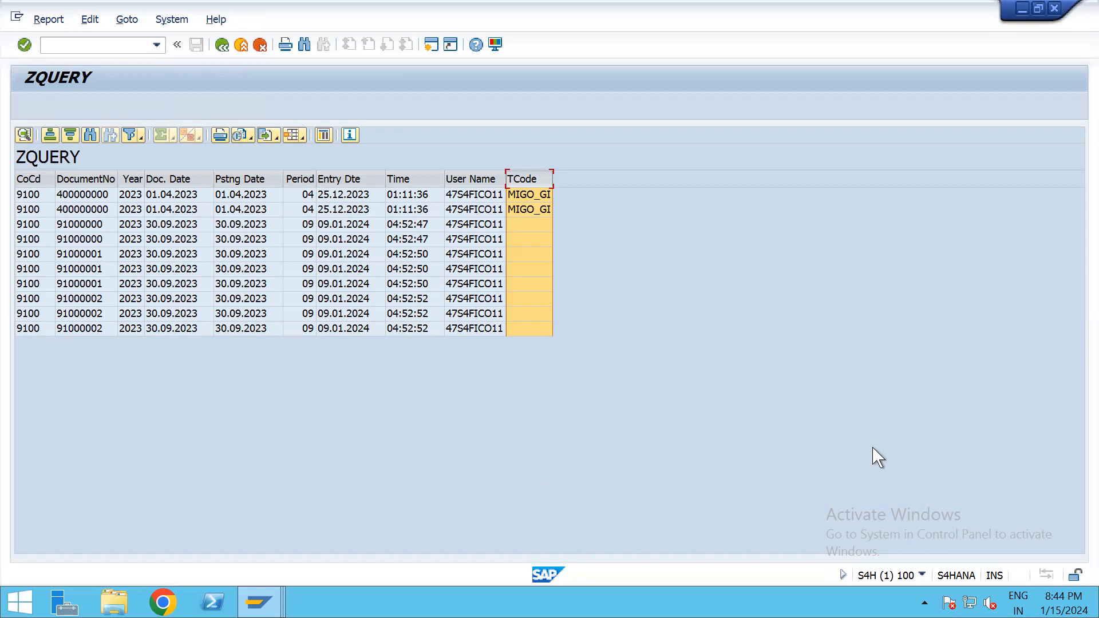
Return to the QuickView definition and remove BKPF's Time of Entry from the list fields.
left_click(221, 45)
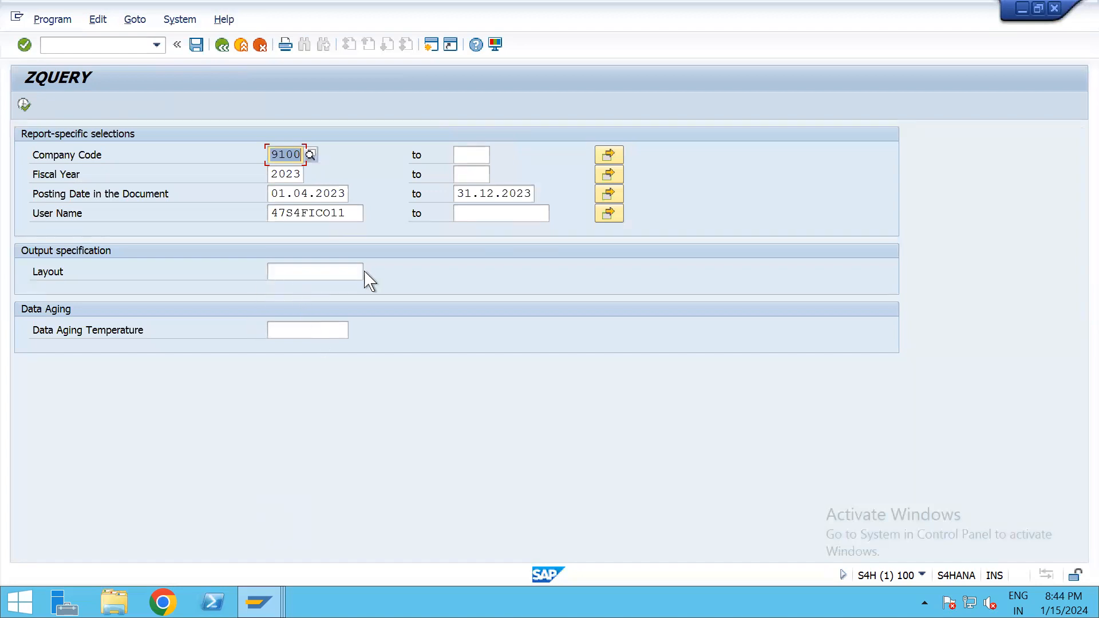
left_click(344, 214)
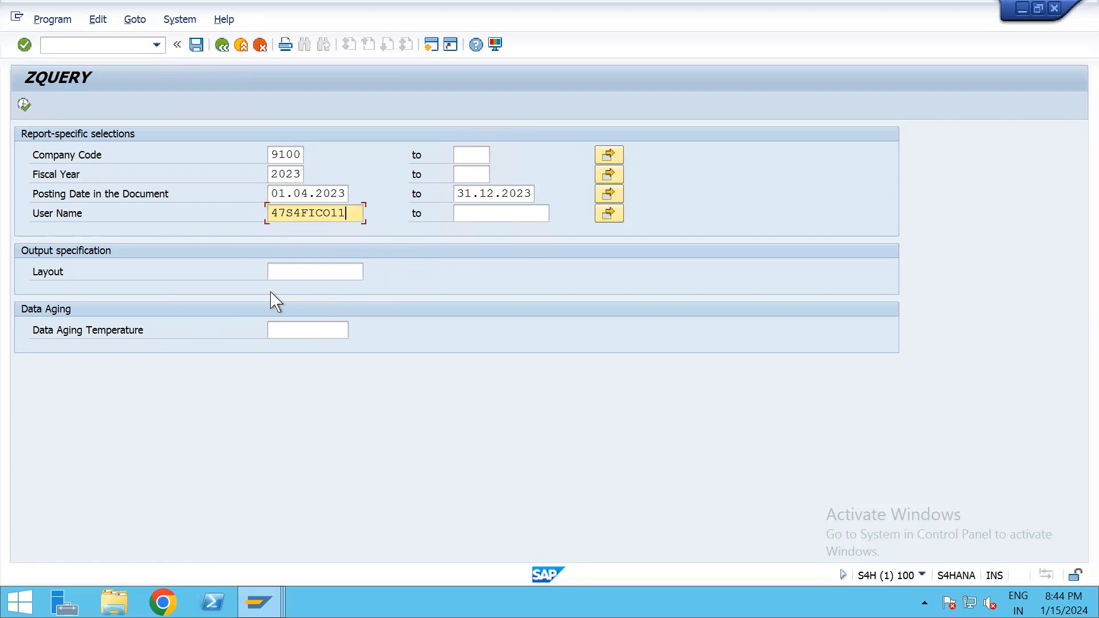
left_click(221, 52)
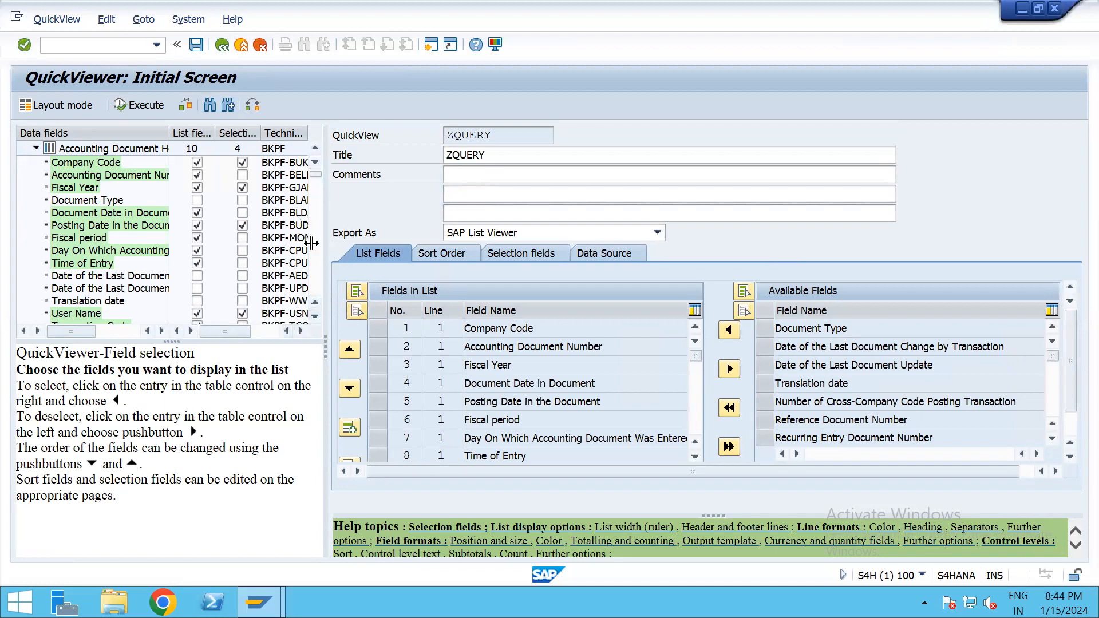
left_click(196, 264)
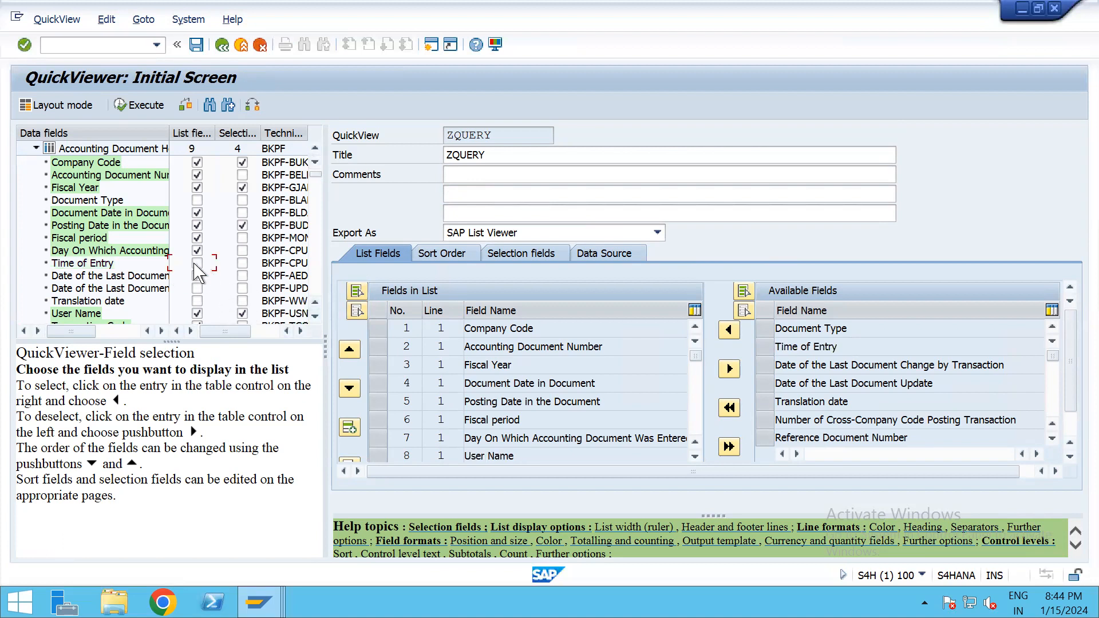
Execute the changed QuickView and run the report for posting dates 01.04.2023 to 31.12.2023.
left_click(145, 105)
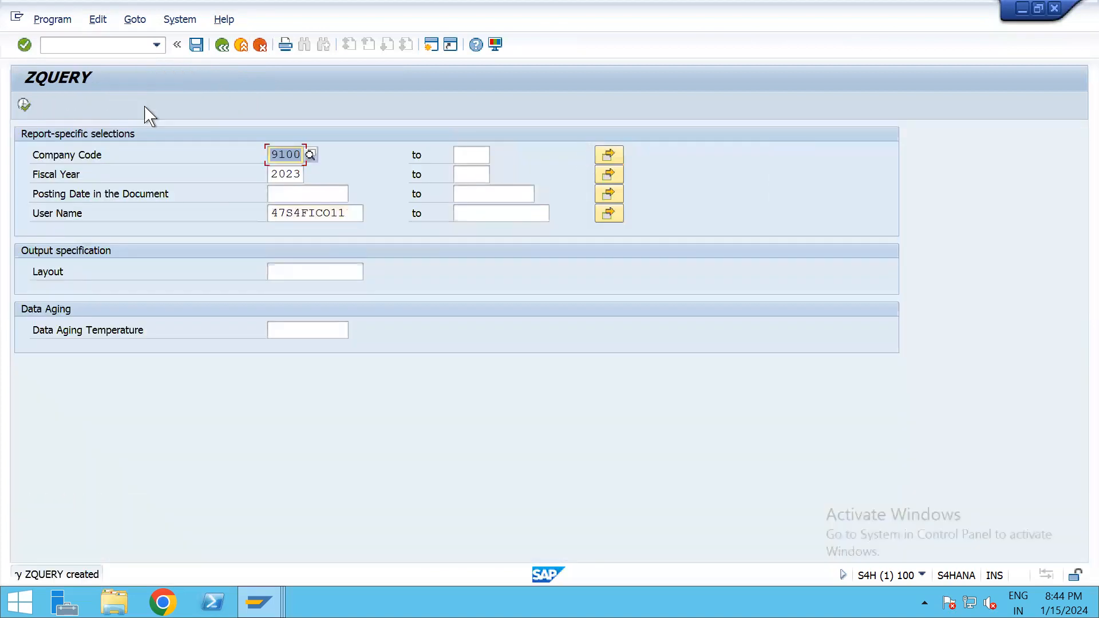
left_click(303, 199)
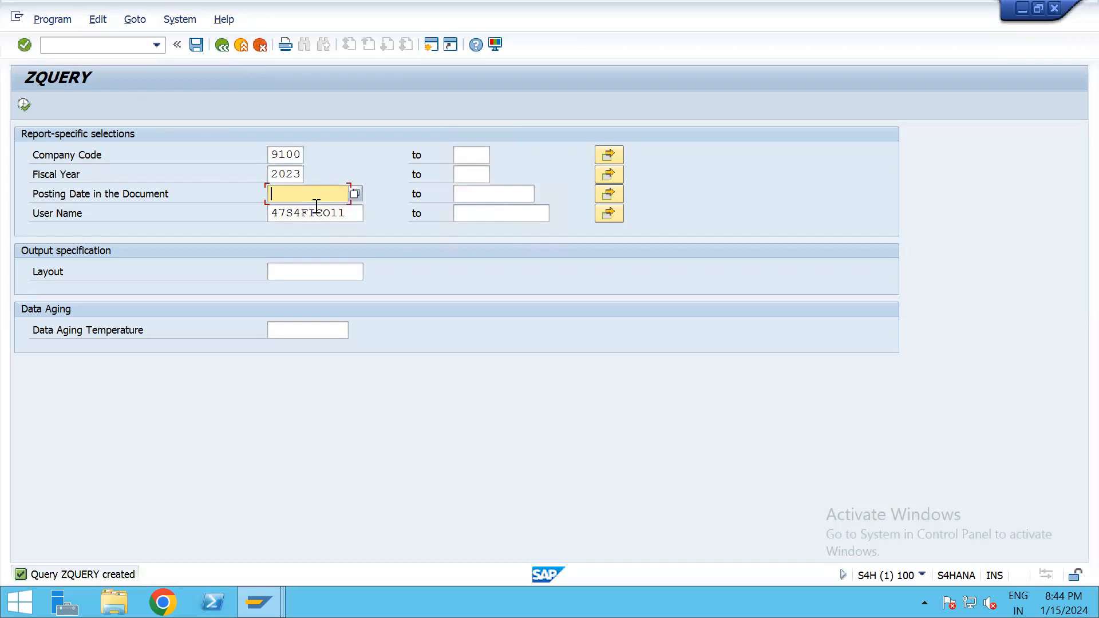
key("BackSpace")
left_click(317, 209)
left_click(485, 196)
left_click(487, 209)
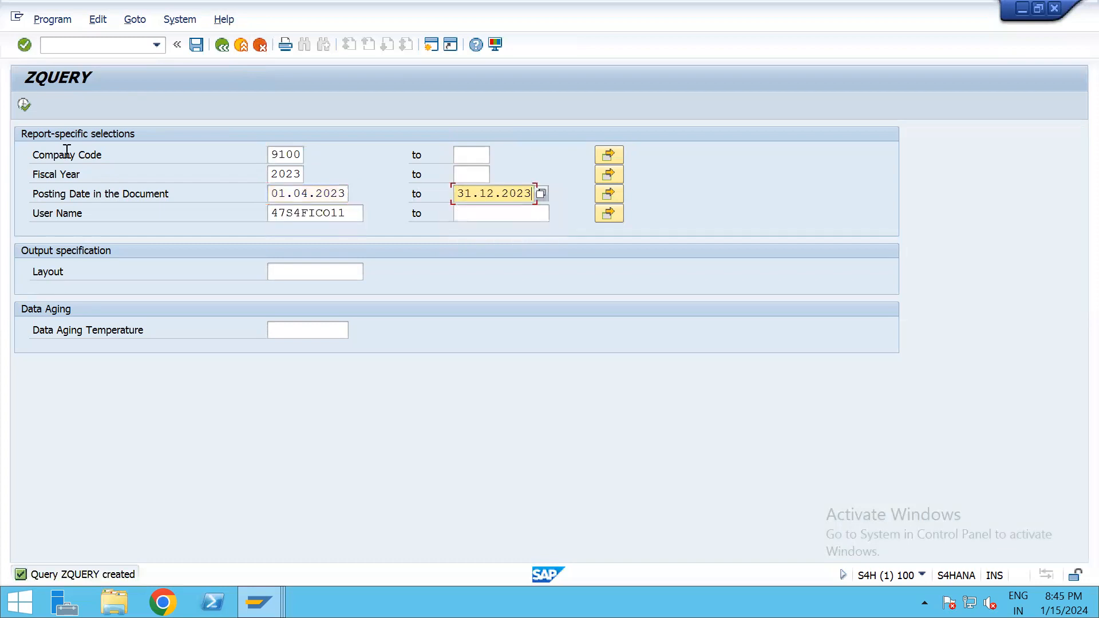
left_click(24, 105)
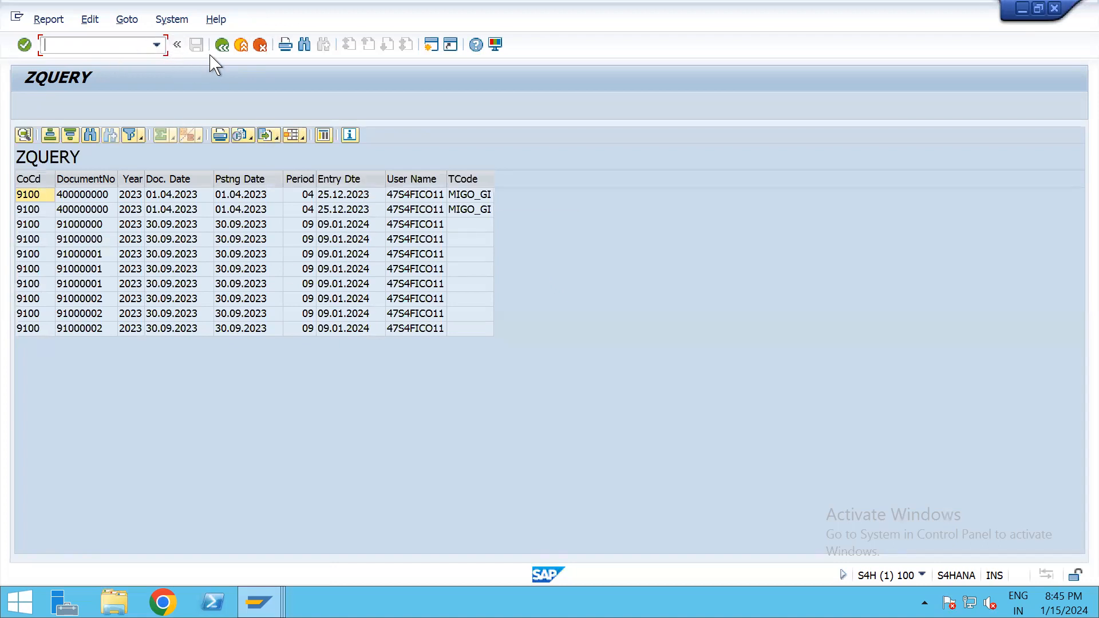
Go back to the QuickView definition and include BSEG's Business Area as a list field.
left_click(222, 46)
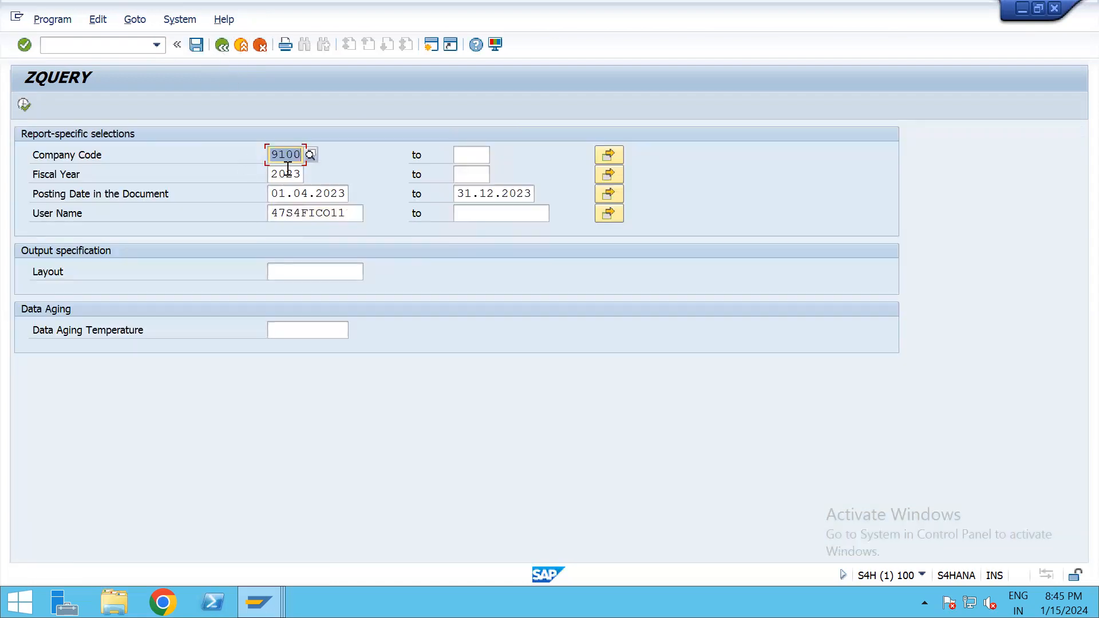
left_click(222, 45)
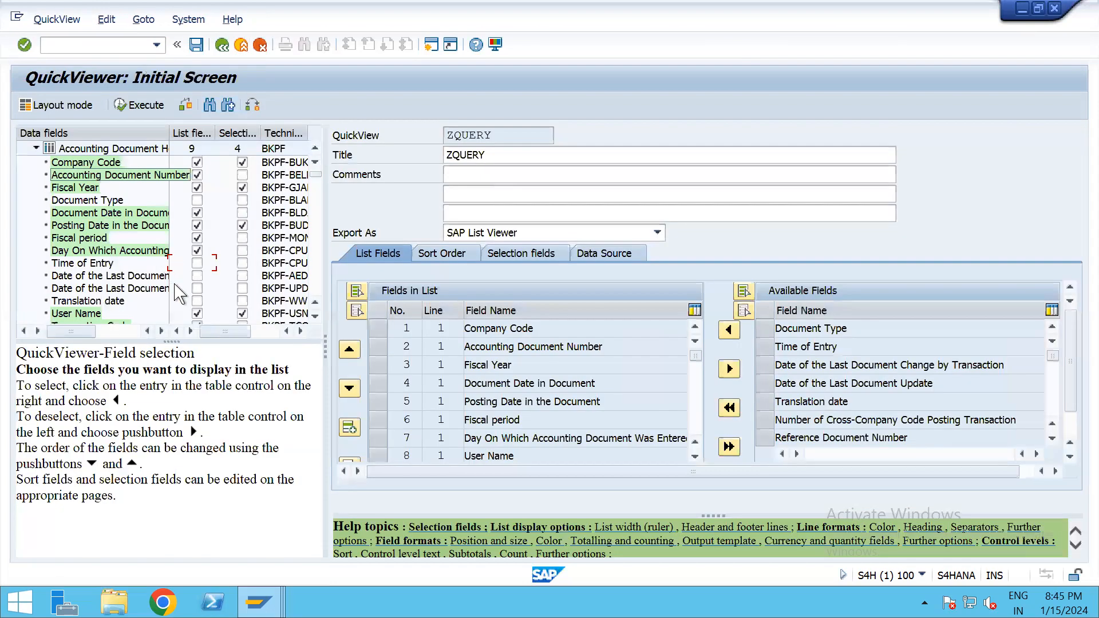
scroll(221, 249, "up", 1)
scroll(219, 250, "down", 4)
scroll(219, 248, "up", 4)
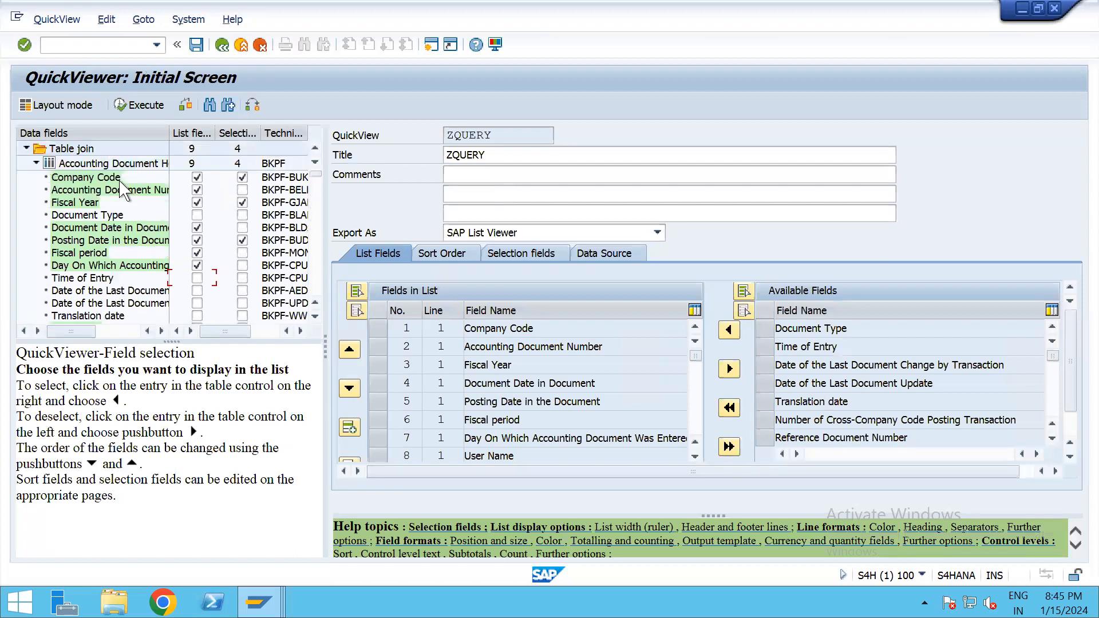
left_click(36, 160)
left_click(36, 172)
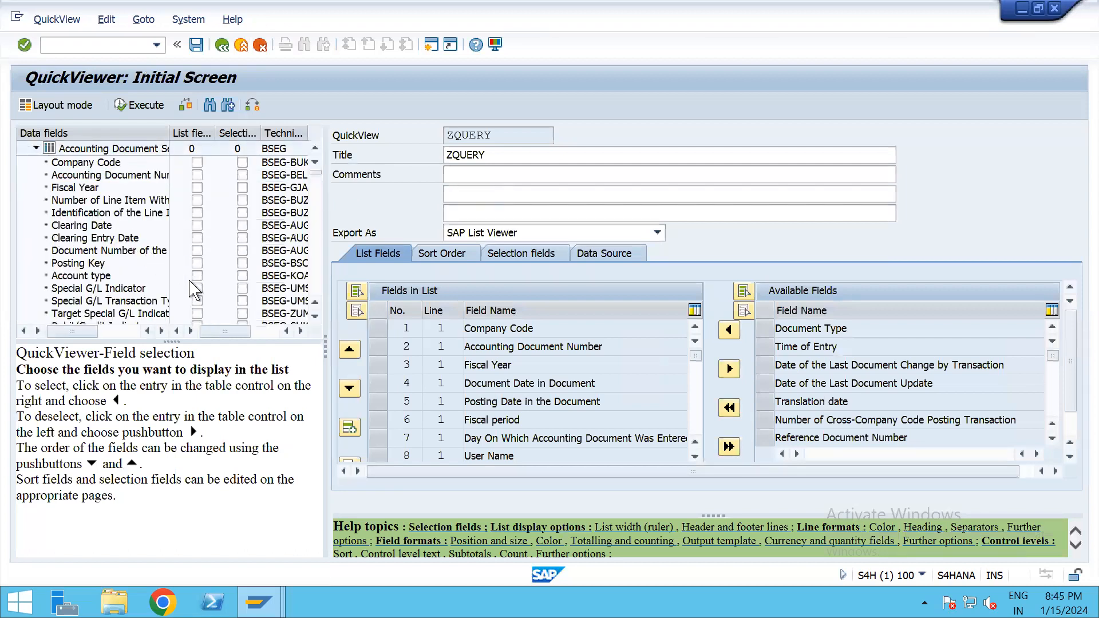
scroll(195, 280, "down", 3)
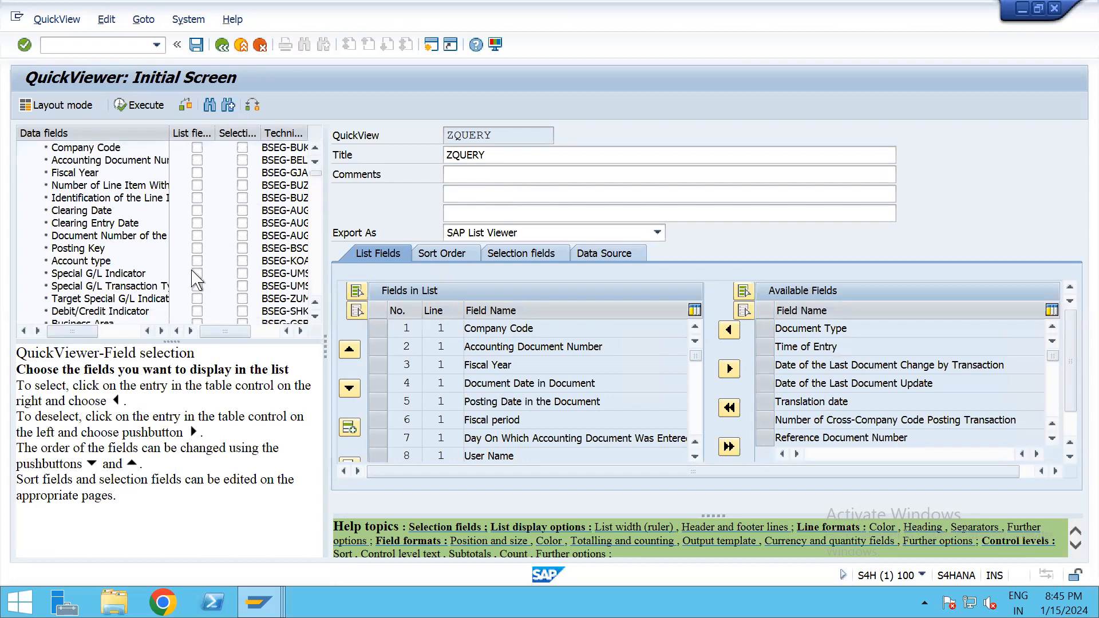
left_click(197, 298)
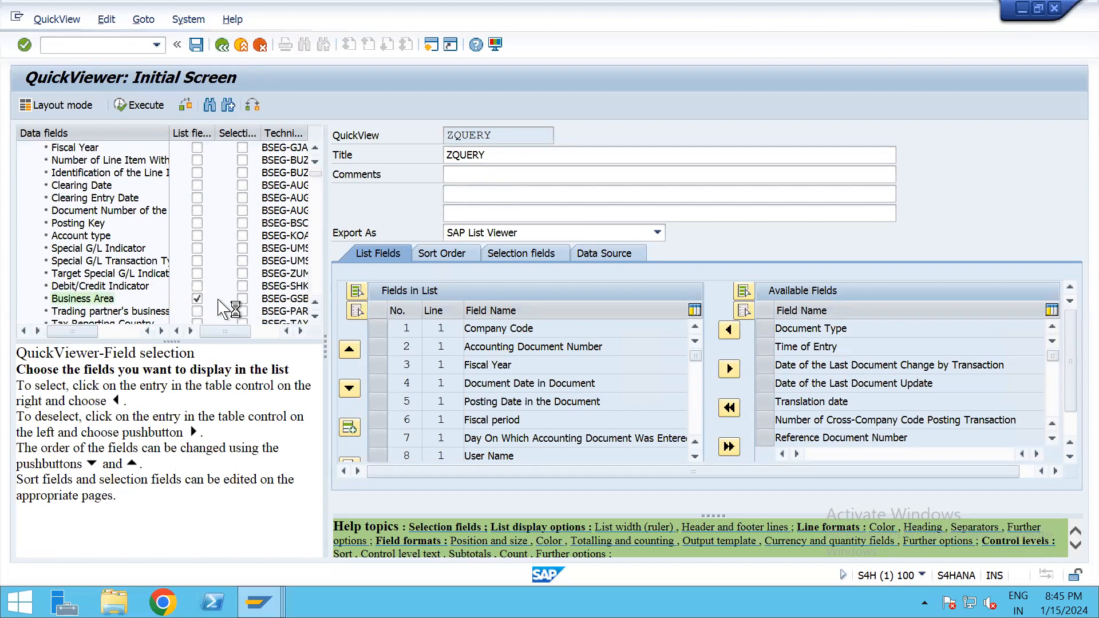
Look through the BSEG fields and collapse that table's field list.
scroll(220, 262, "up", 2)
scroll(221, 262, "up", 2)
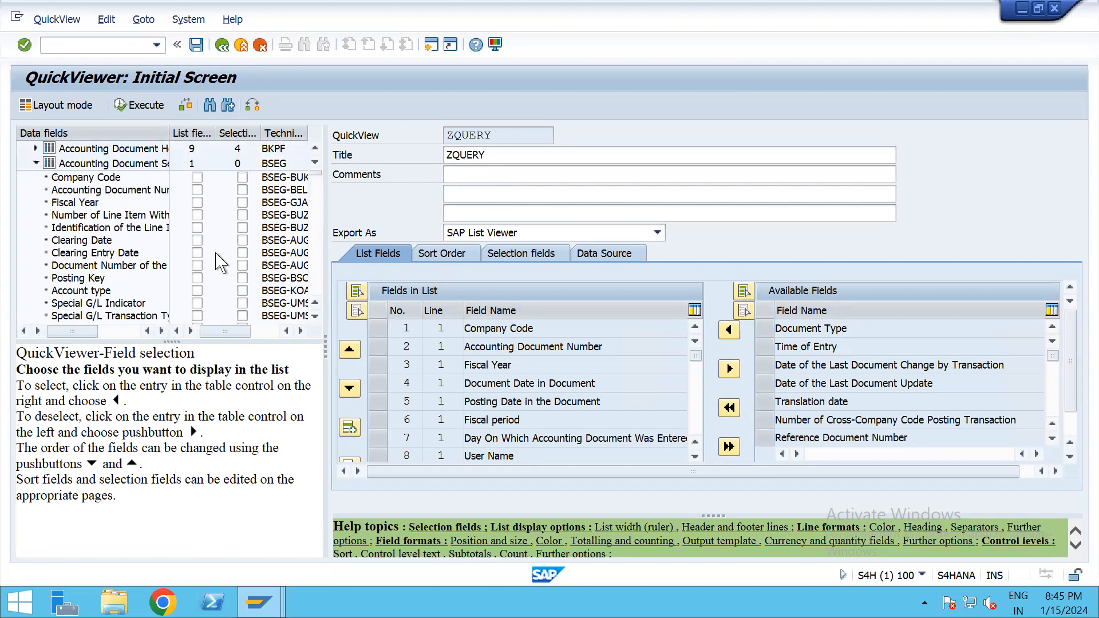
scroll(220, 263, "down", 1)
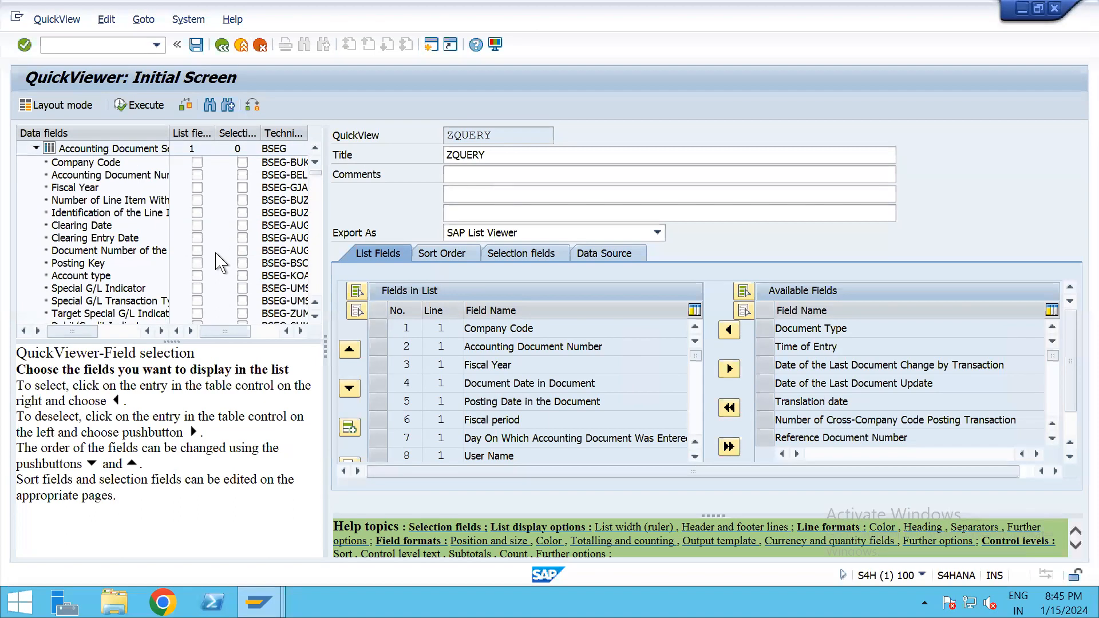
scroll(221, 262, "down", 3)
scroll(50, 227, "up", 1)
scroll(51, 227, "up", 5)
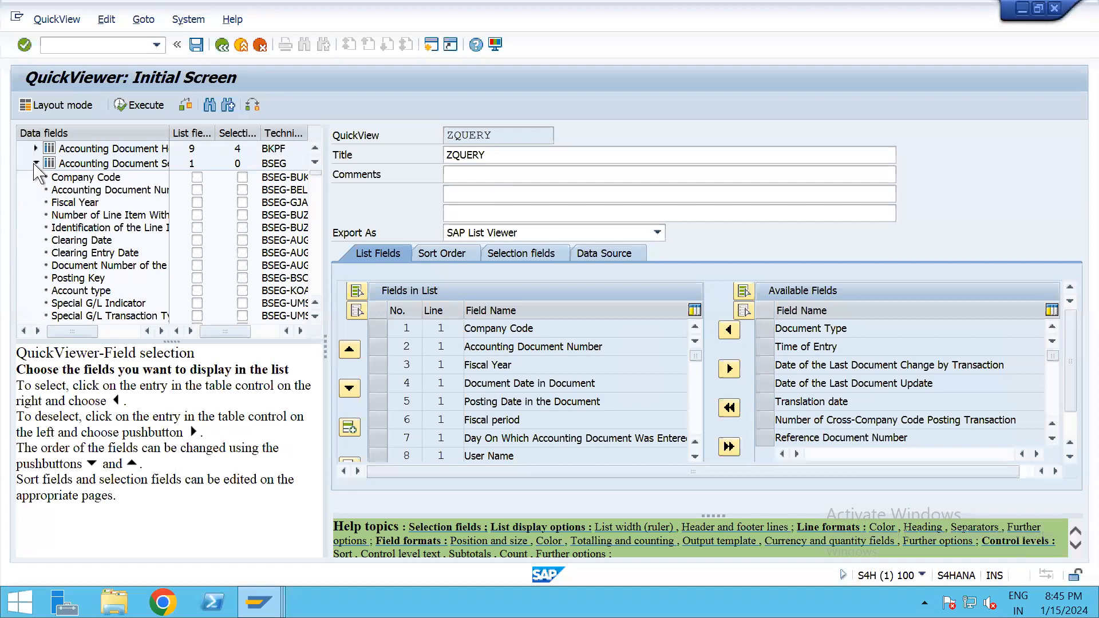
left_click(35, 164)
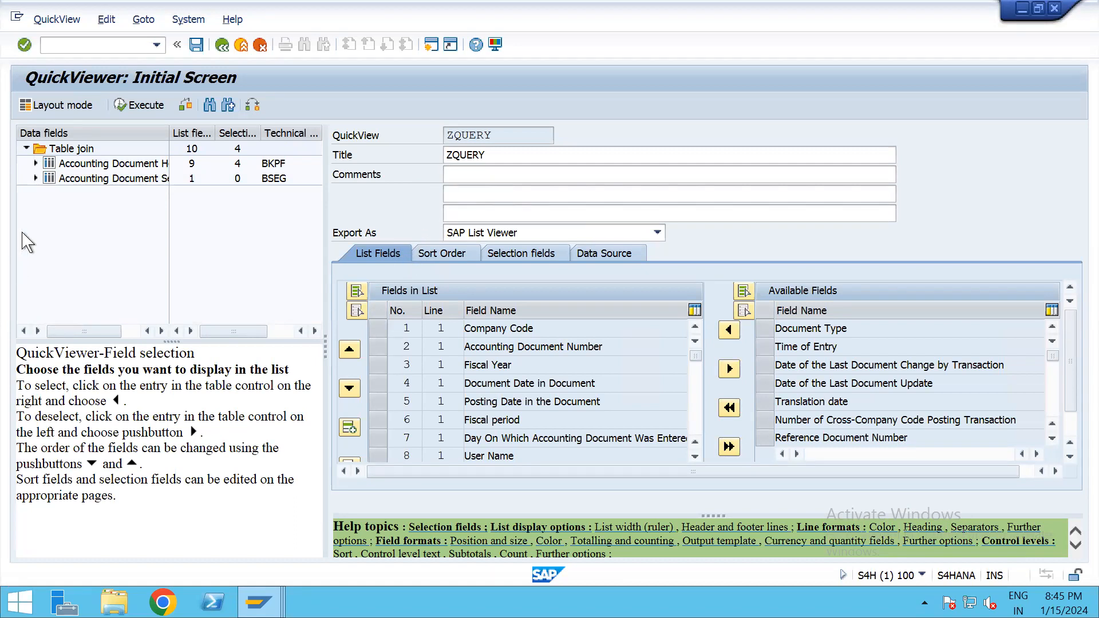
Rerun the QuickView for posting dates 01.04.2023 to 31.12.2023, view the output and return to the selection screen.
left_click(131, 108)
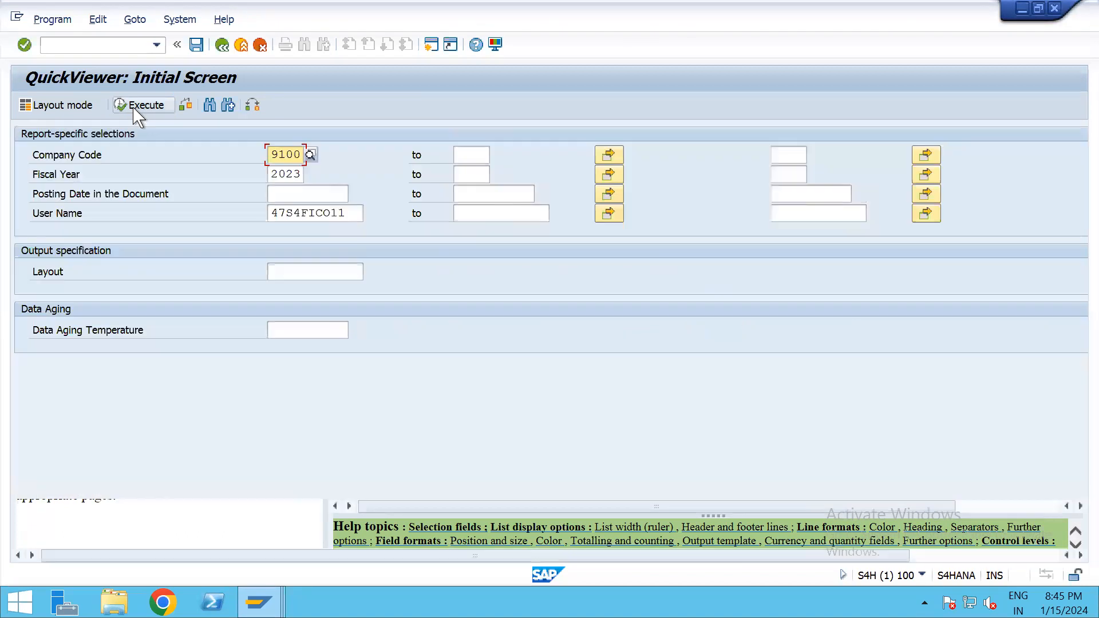
left_click(301, 194)
left_click(312, 209)
left_click(456, 195)
left_click(476, 210)
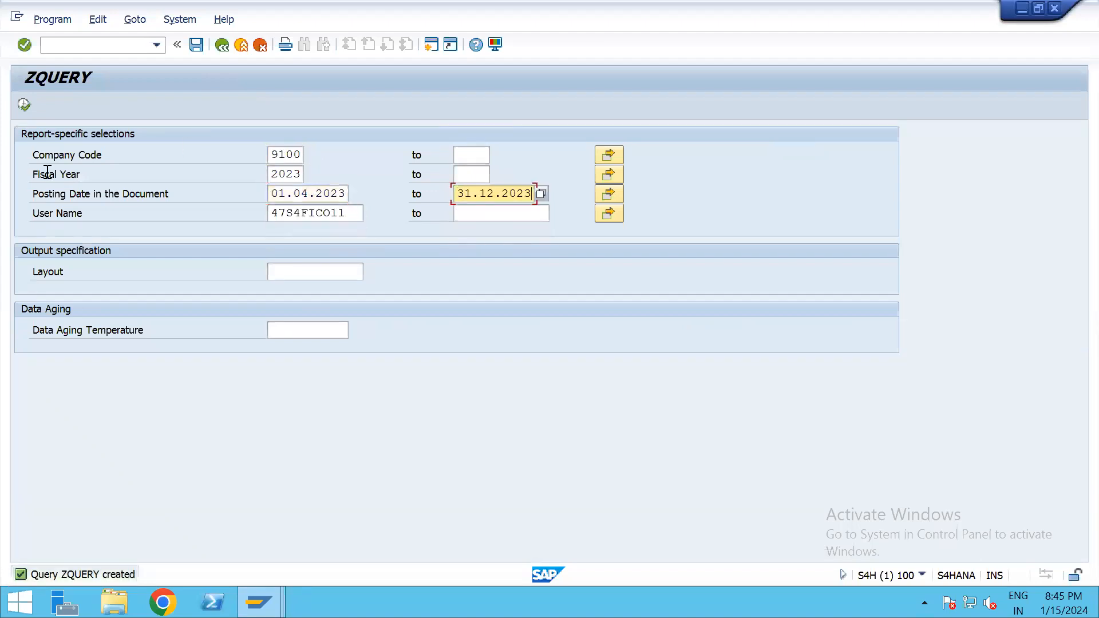
left_click(23, 105)
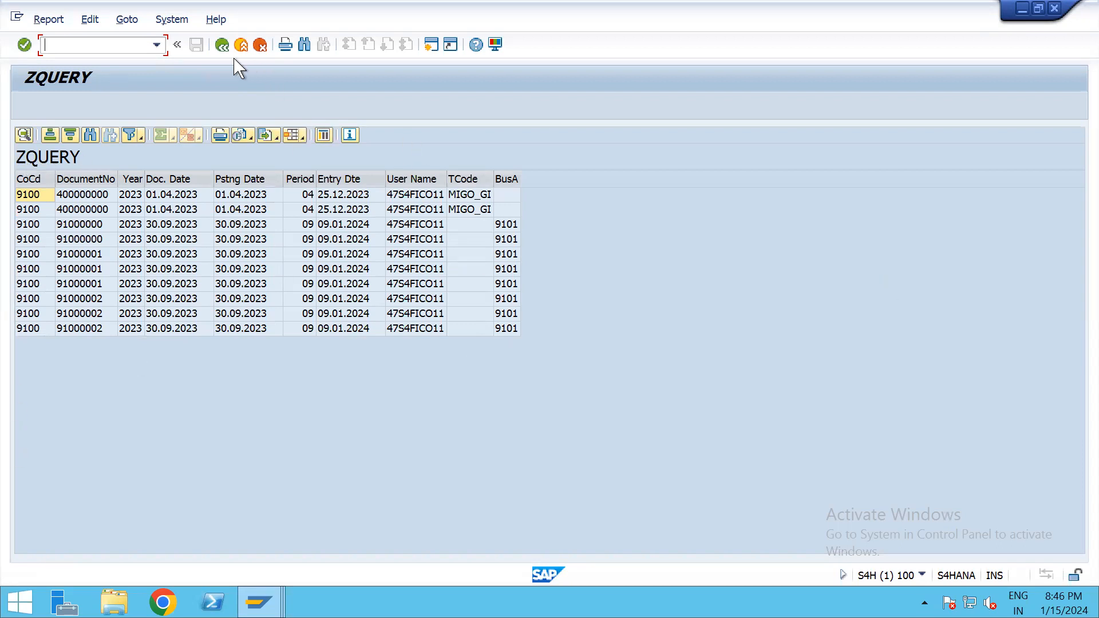
left_click(222, 46)
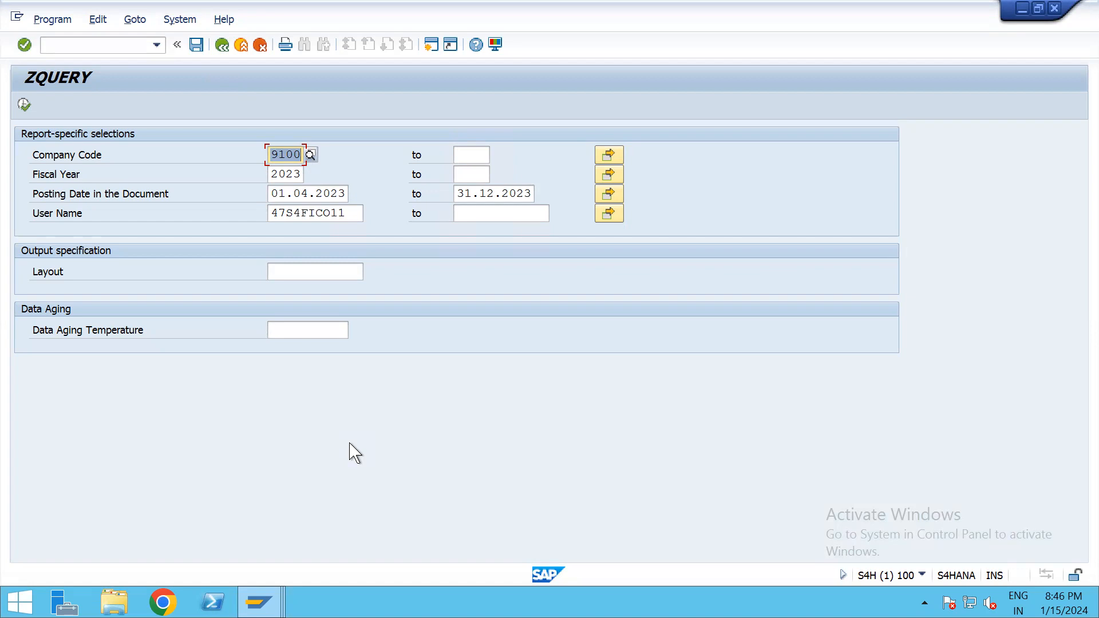
Return from the selection screen to the ZQUERY definition and widen the data fields column to show the full table names.
left_click(344, 193)
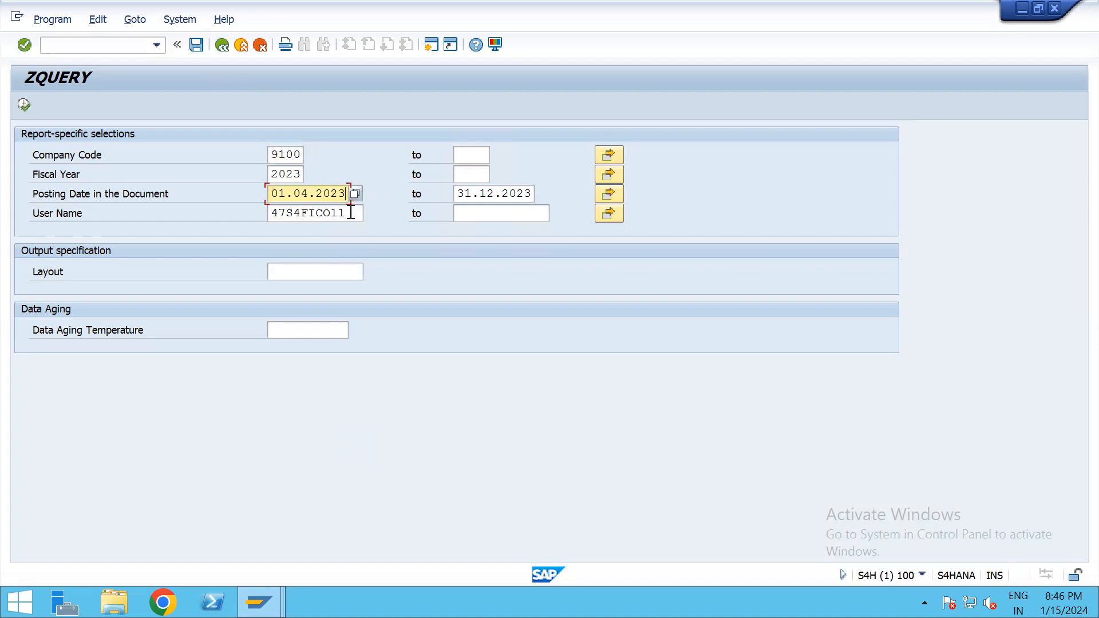
left_click(350, 213)
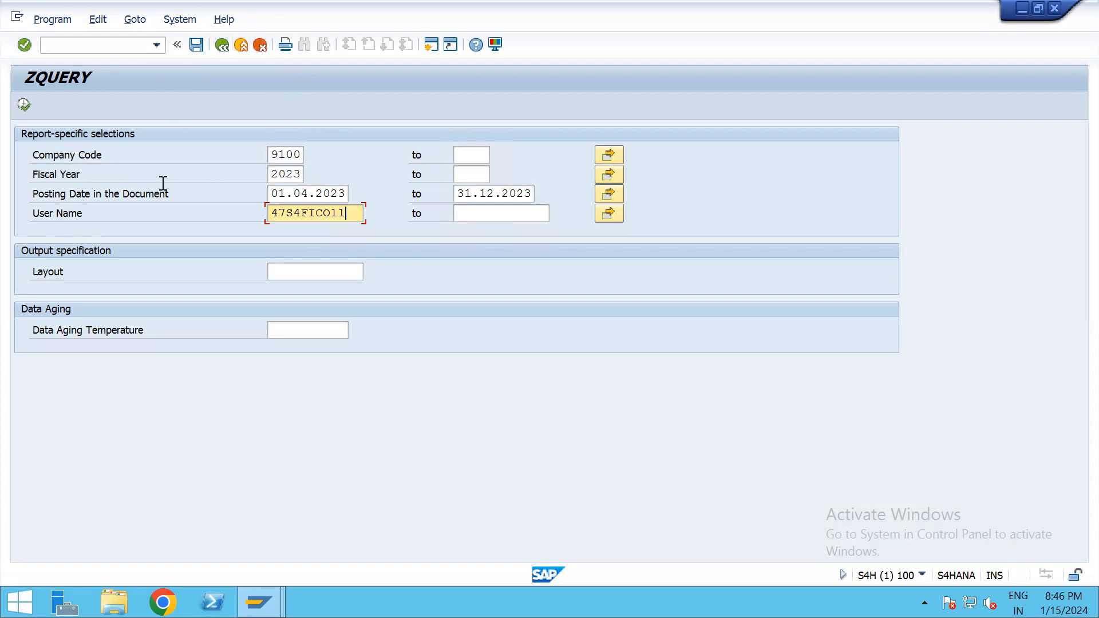
left_click(223, 45)
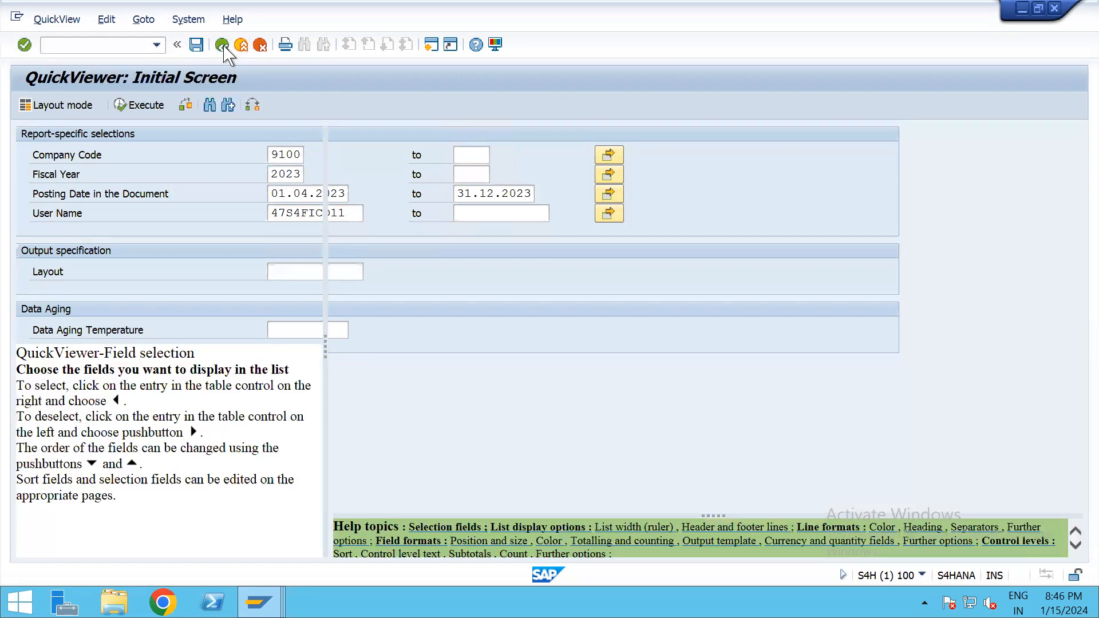
left_click_drag(171, 131, 211, 132)
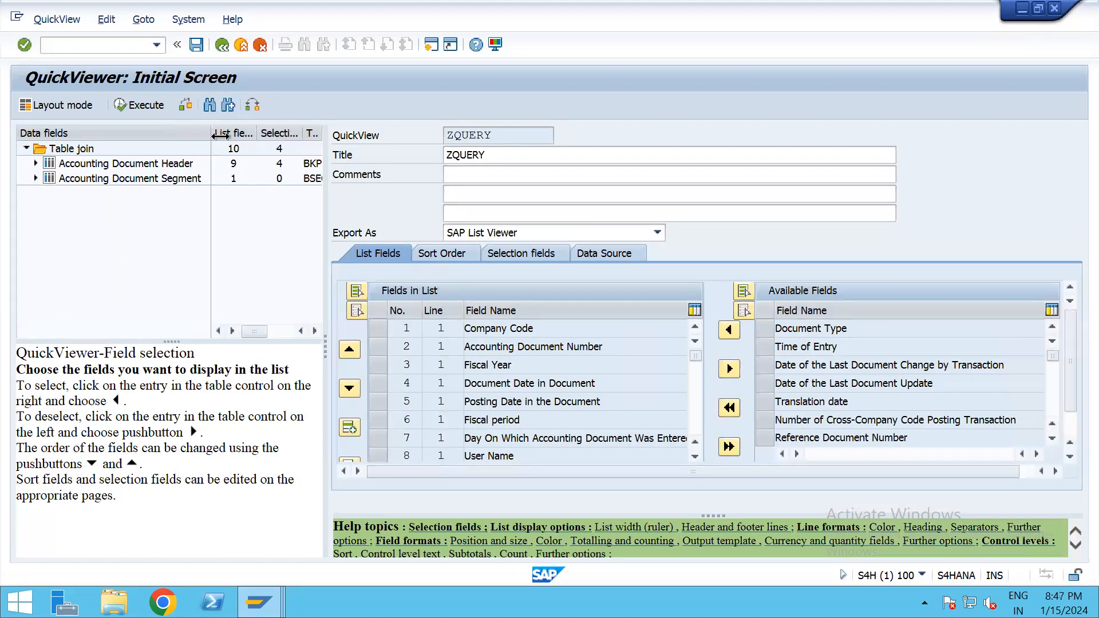
Review the fields of the Accounting Document Header and Segment tables and the end of the list fields, including Business Area.
left_click(35, 164)
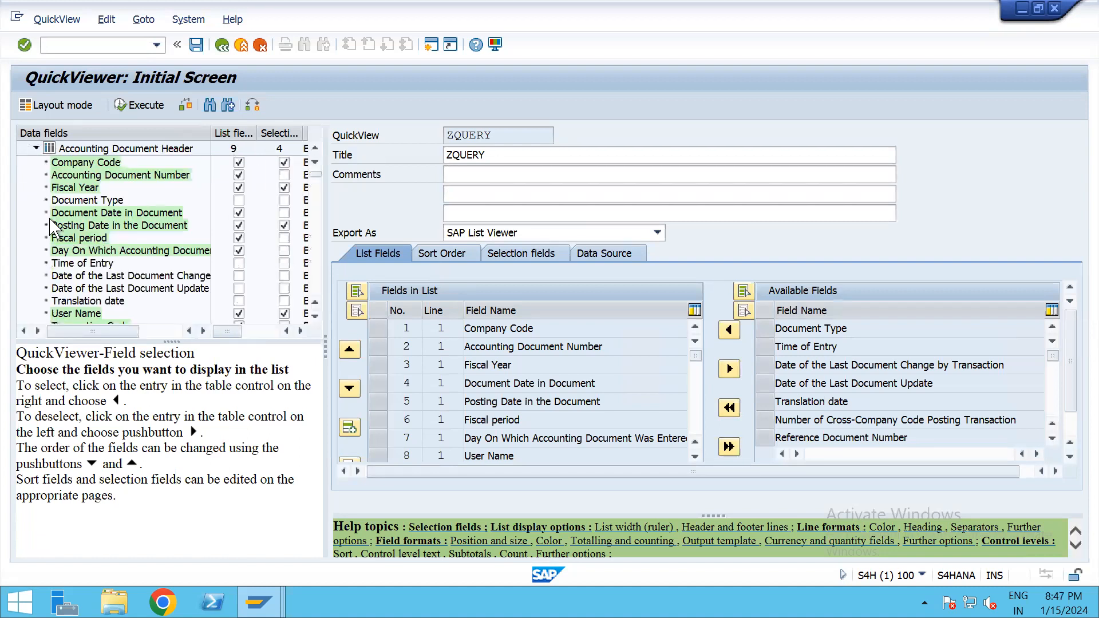
left_click(36, 149)
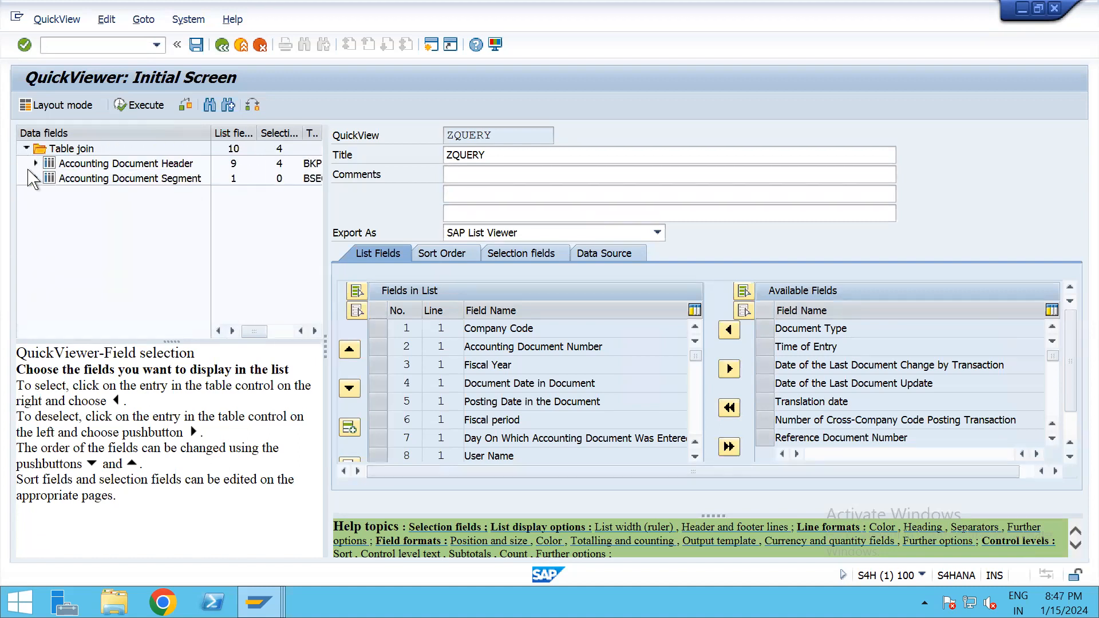
left_click(41, 175)
left_click(36, 148)
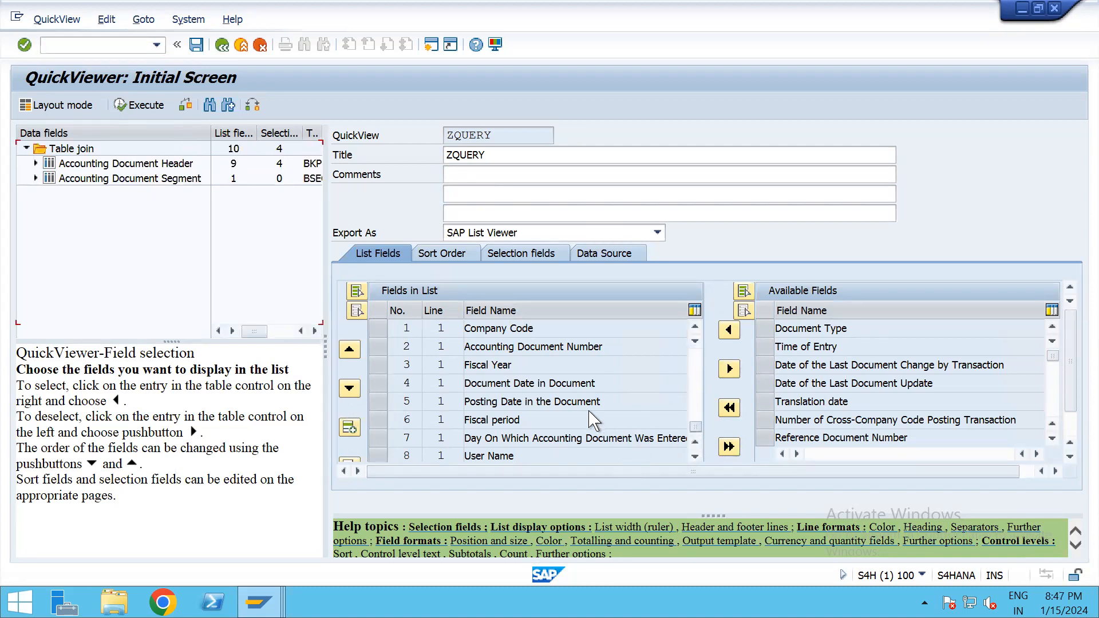
scroll(589, 418, "down", 3)
left_click(566, 327)
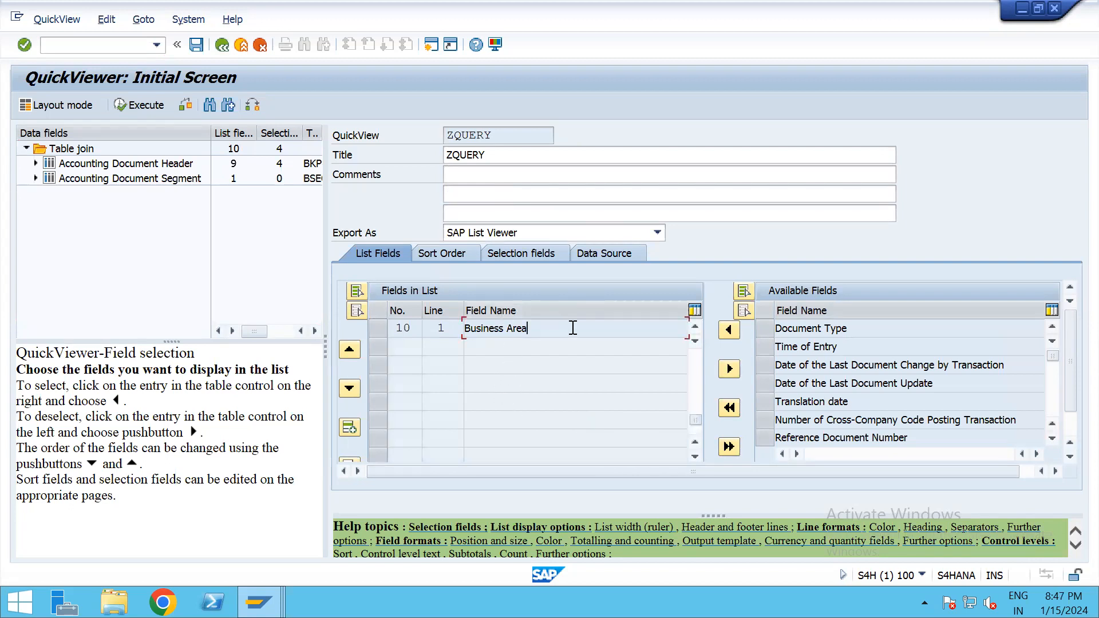
Save QuickView ZQUERY while leaving its definition and execute it from the QuickViewer initial screen.
left_click(222, 46)
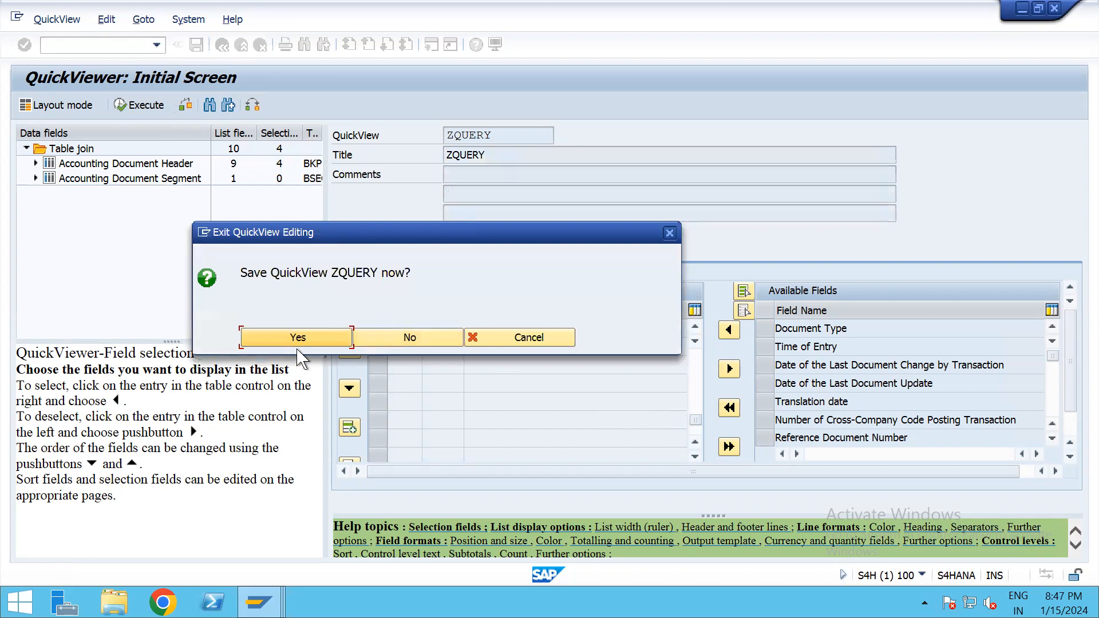
left_click(297, 338)
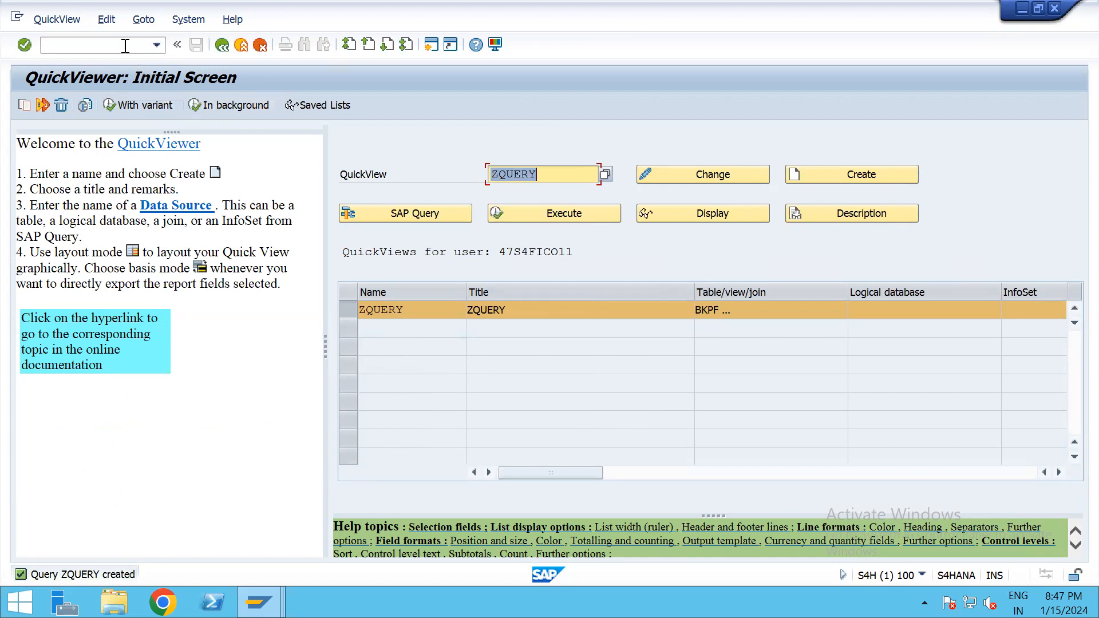
left_click(360, 310)
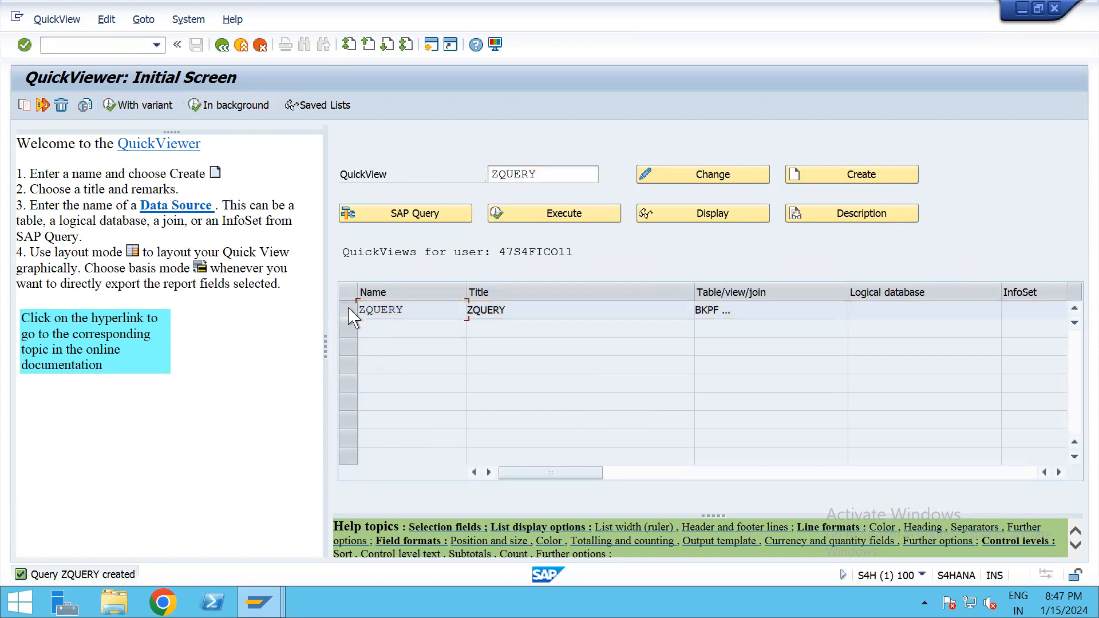
left_click(531, 218)
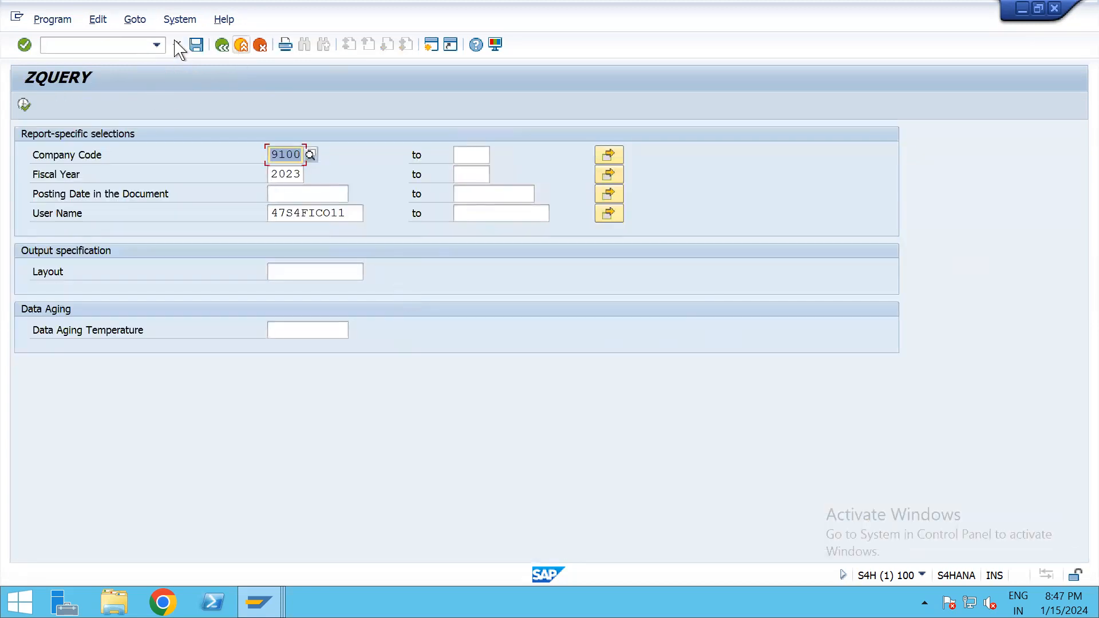
Leave the selection screen for SAP Easy Access and restart transaction SQVI.
left_click(117, 46)
key("Return")
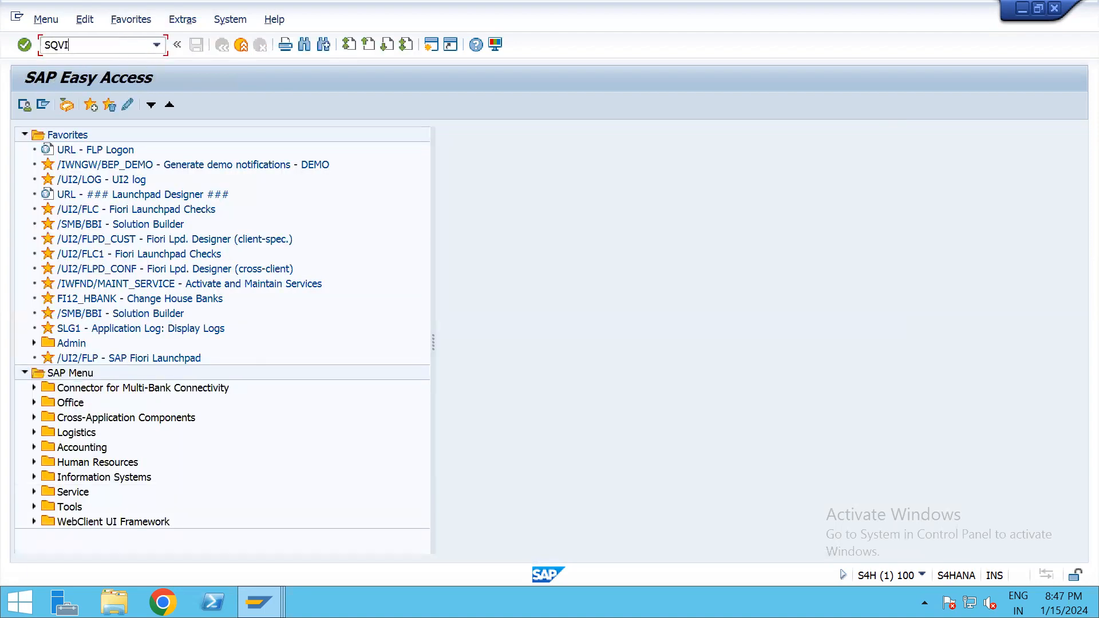
key("Return")
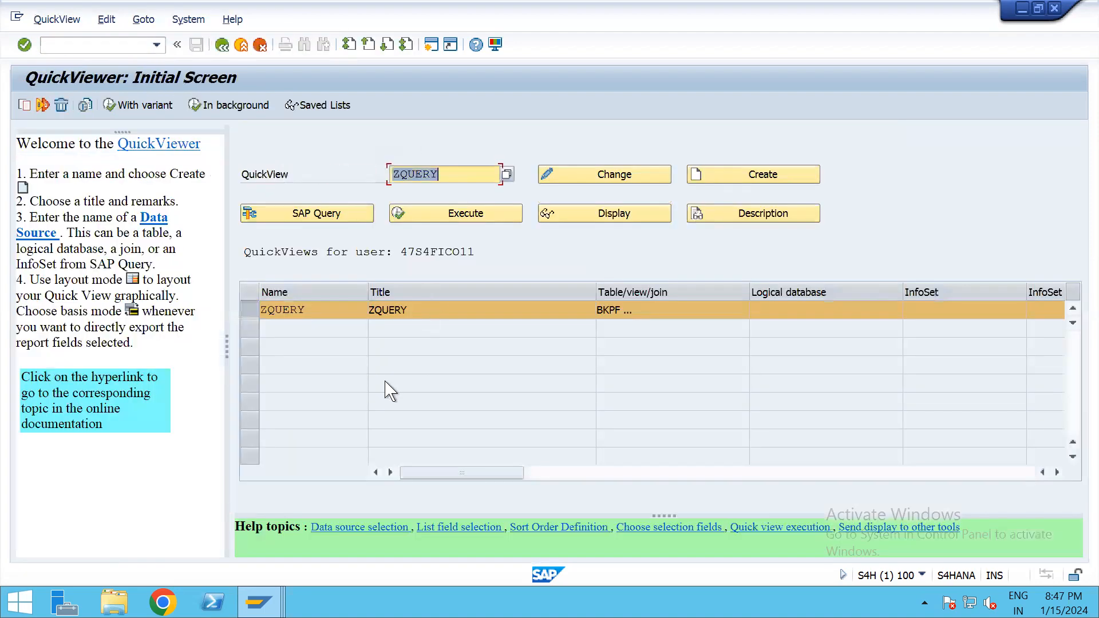
Execute ZQUERY and run its report for posting dates 01.04.2023 to 31.12.2023.
left_click(253, 314)
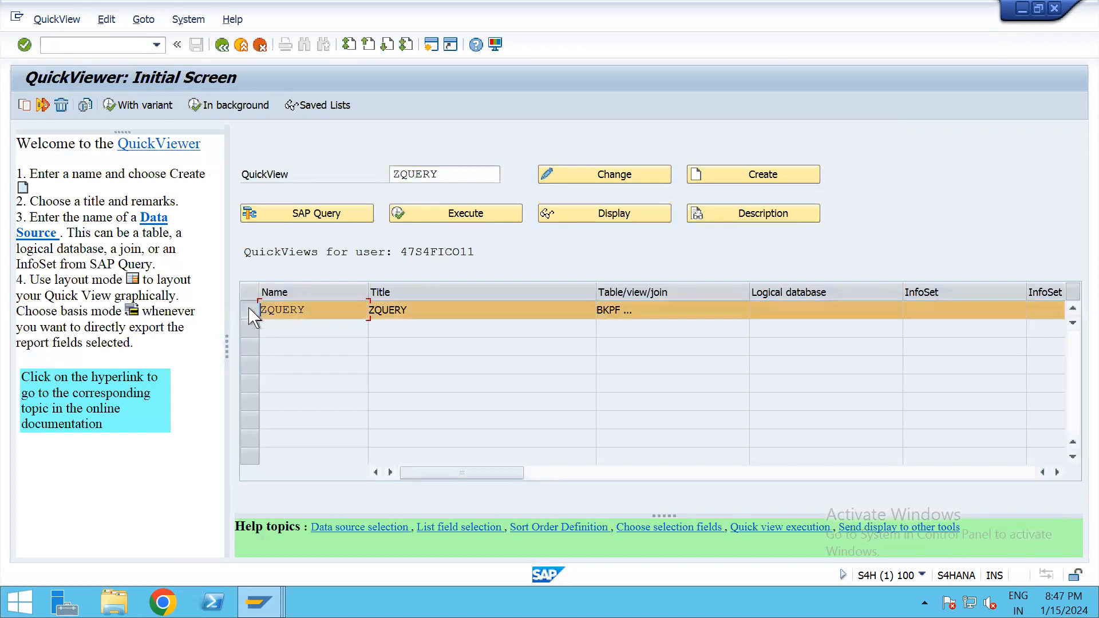
left_click(465, 218)
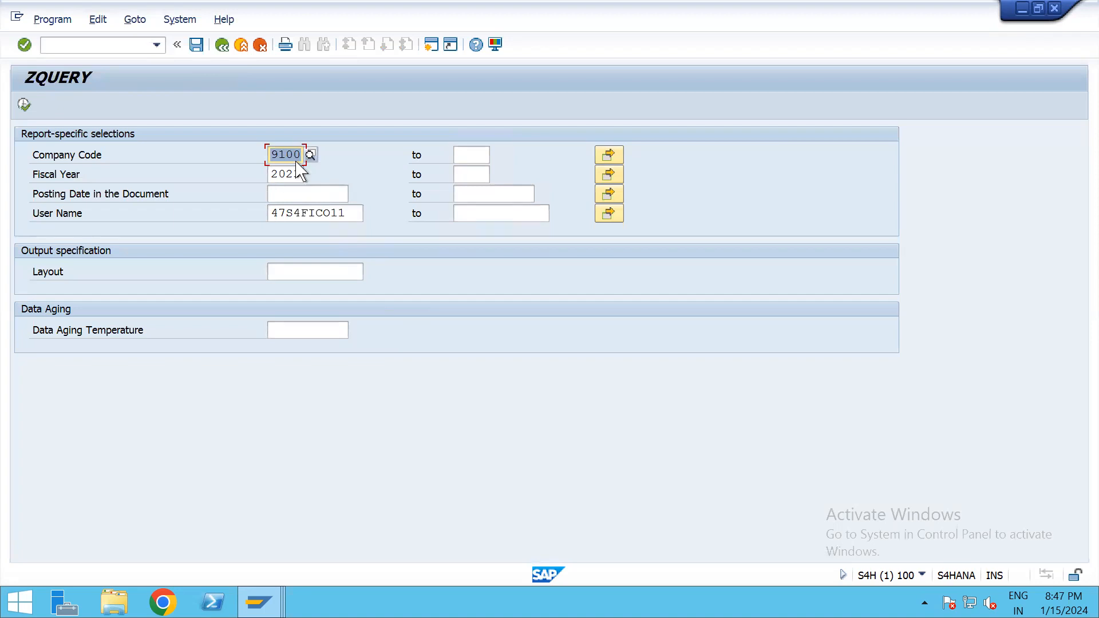
left_click(295, 173)
left_click(299, 194)
left_click(312, 208)
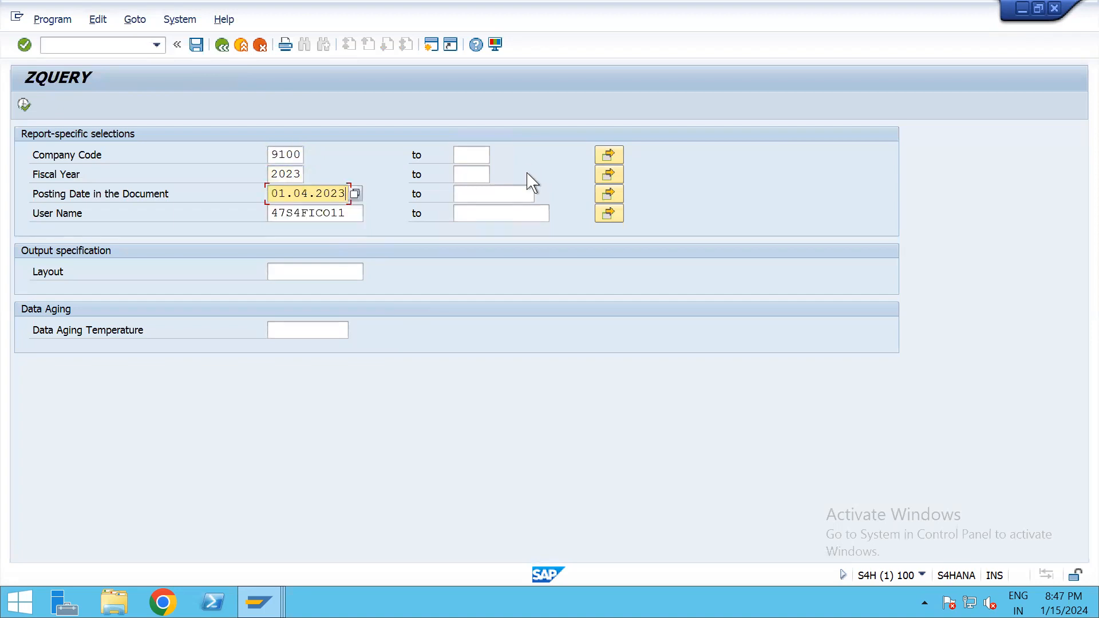
left_click(484, 196)
left_click(487, 206)
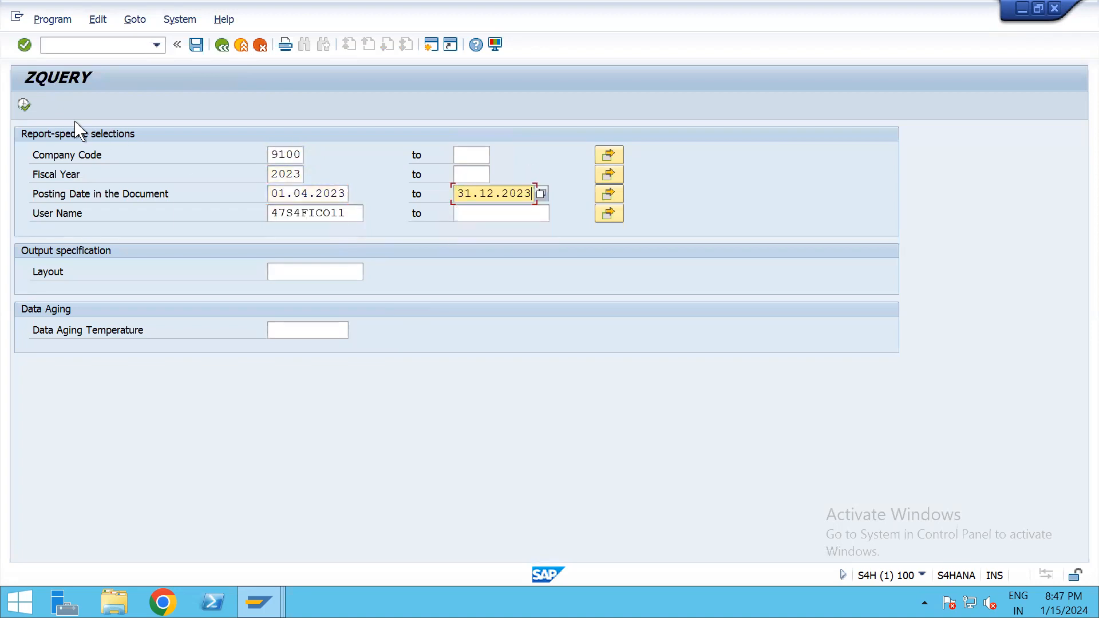
left_click(24, 105)
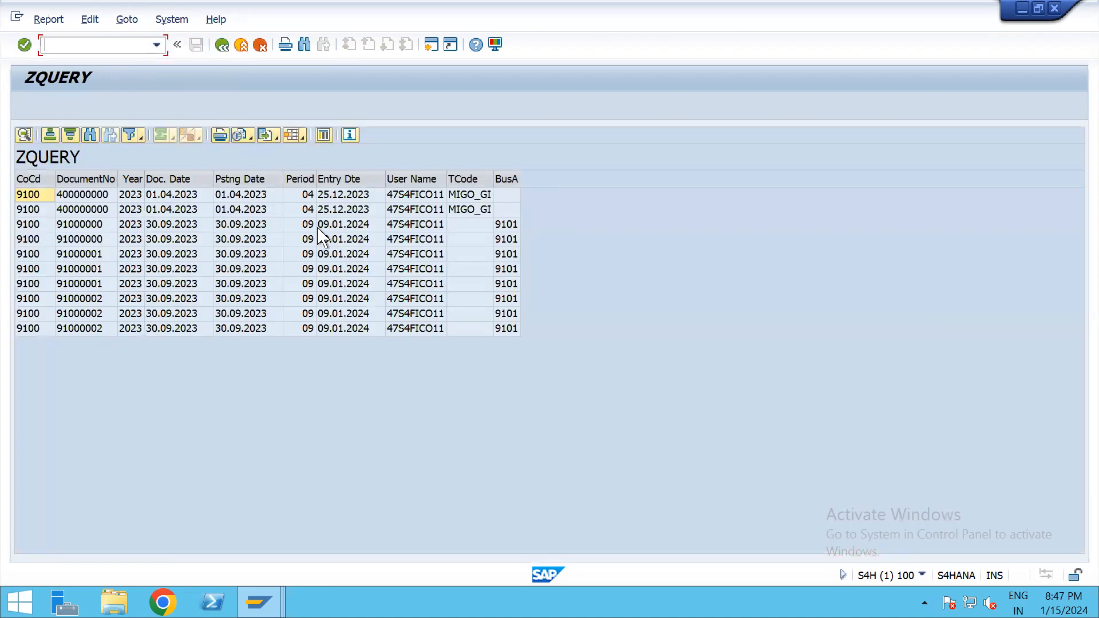
View the spreadsheet export formats for the report without exporting, and return to the QuickViewer initial screen.
left_click(279, 136)
left_click(310, 159)
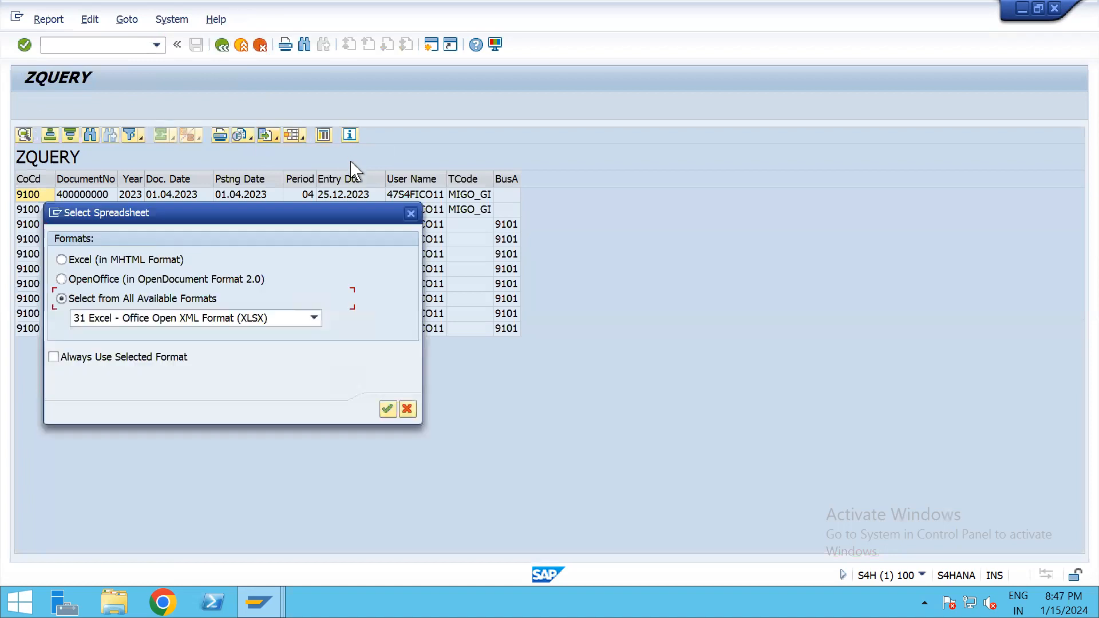
left_click(411, 214)
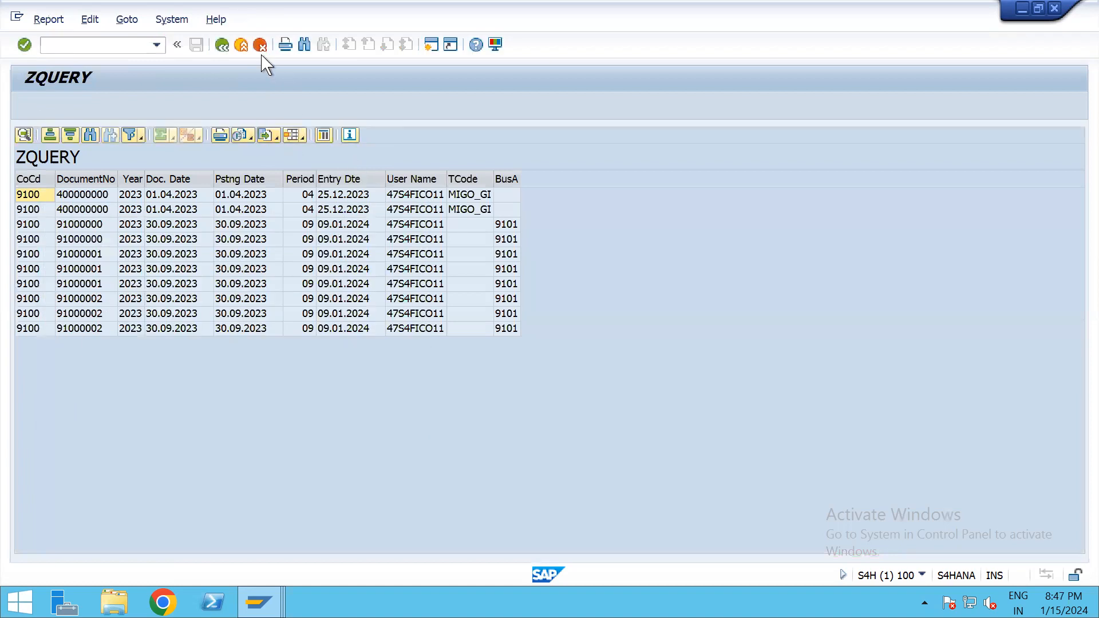
left_click(223, 45)
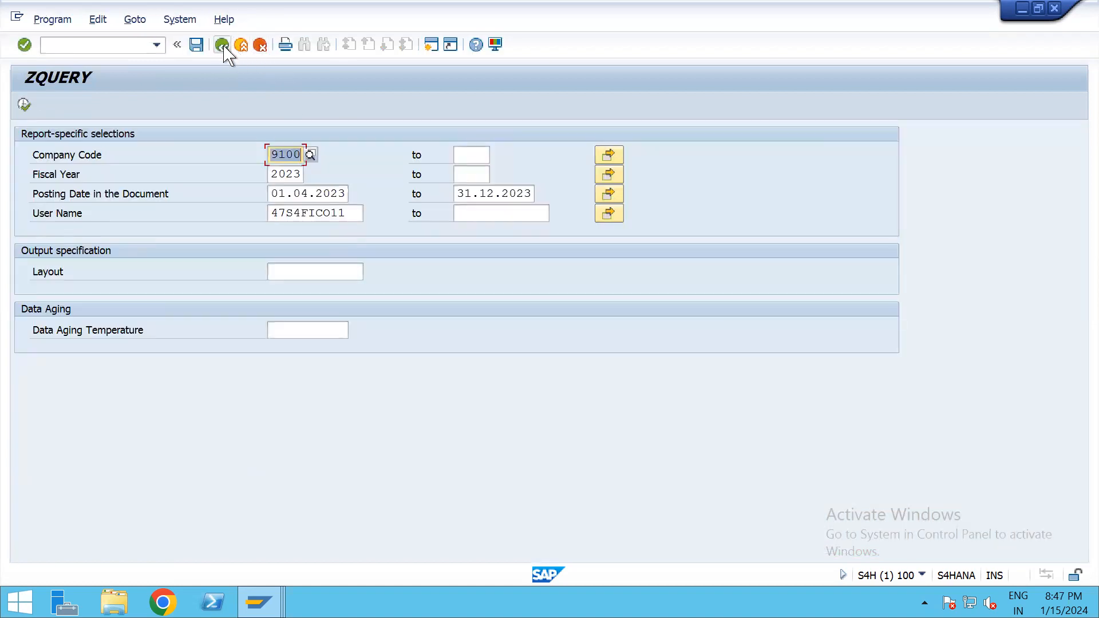
left_click(222, 46)
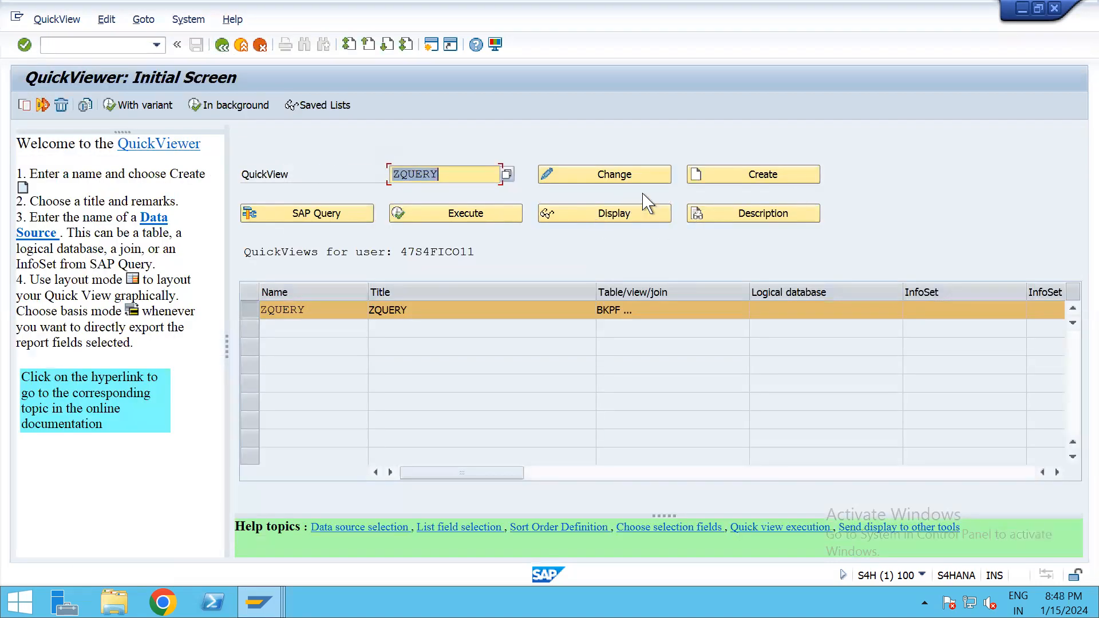
Open ZQUERY for change and review the Accounting Document Segment fields, then collapse them.
left_click(631, 175)
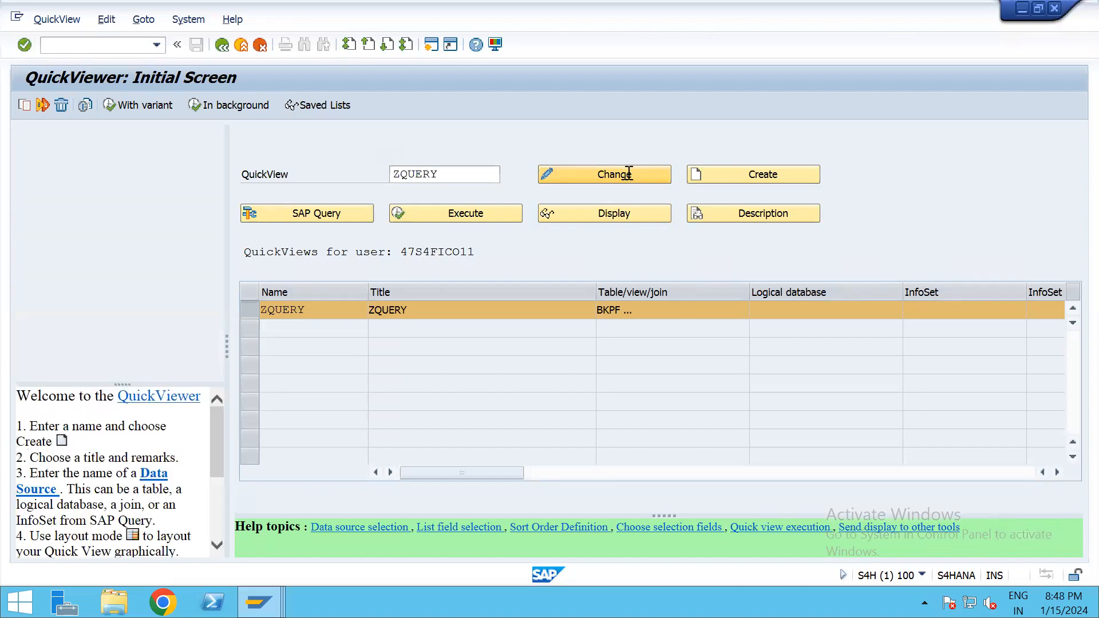
left_click(35, 178)
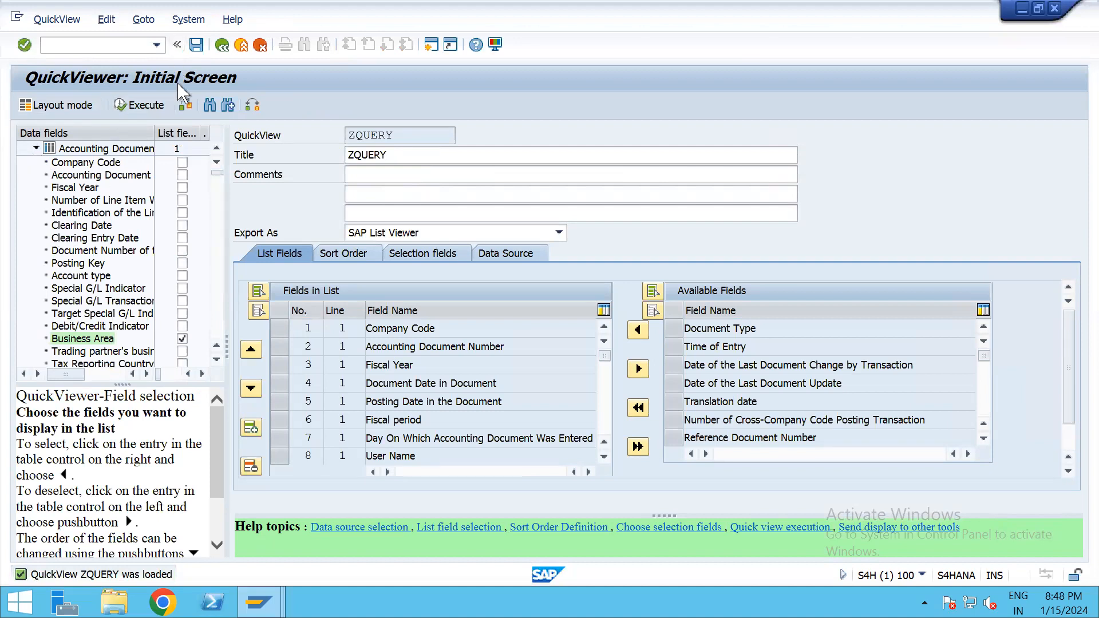
left_click(36, 148)
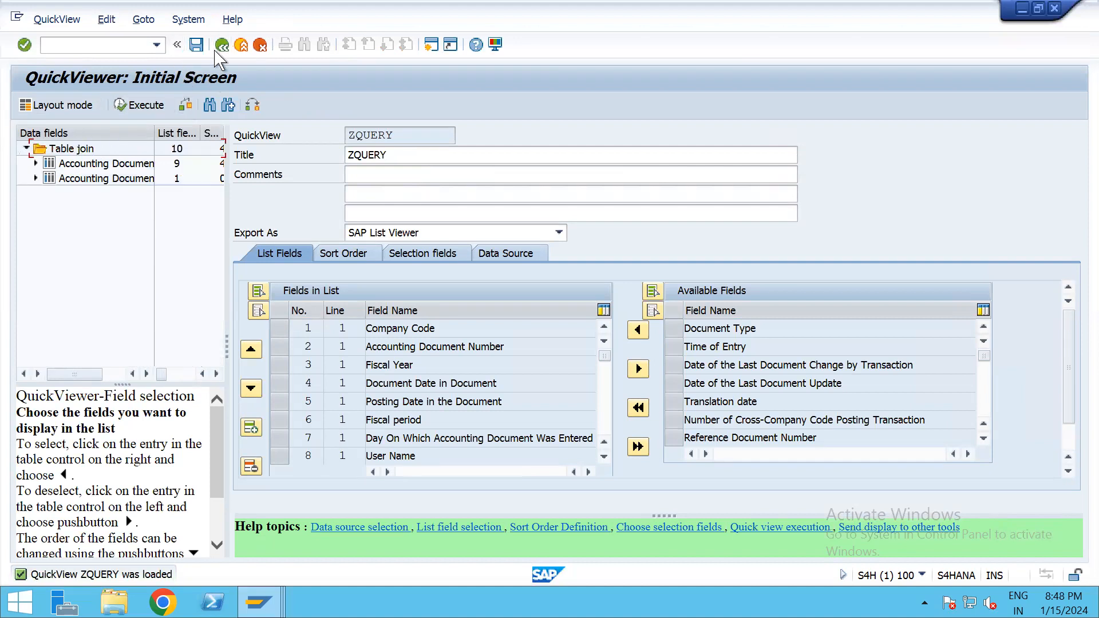
Exit the ZQUERY definition with saving, close the log display and select ZQUERY in the QuickViews list.
left_click(219, 47)
left_click(219, 47)
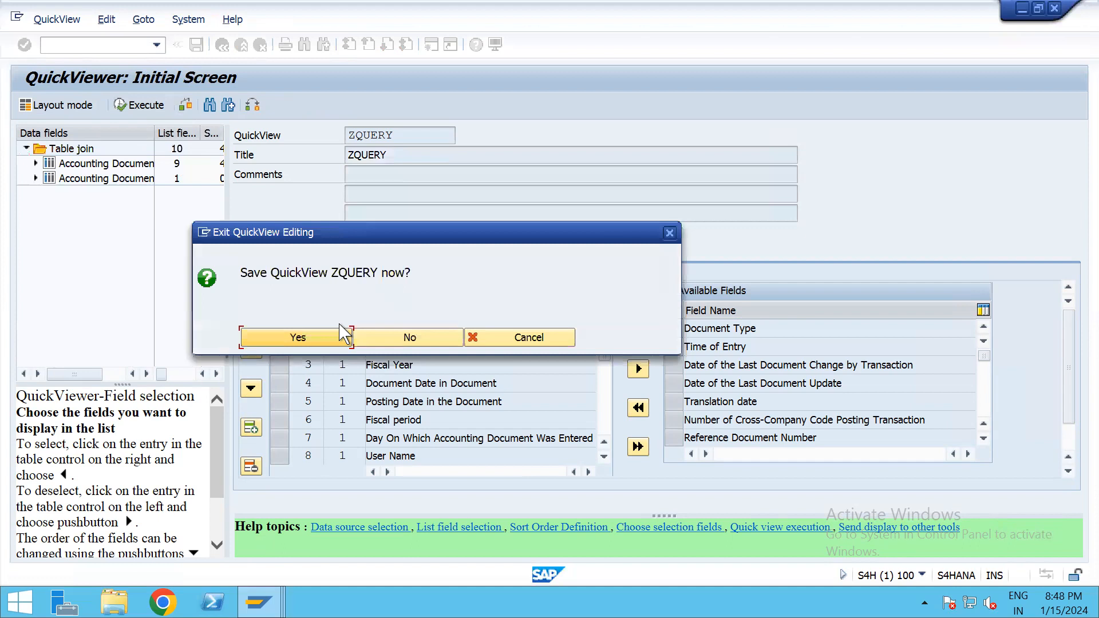
left_click(337, 337)
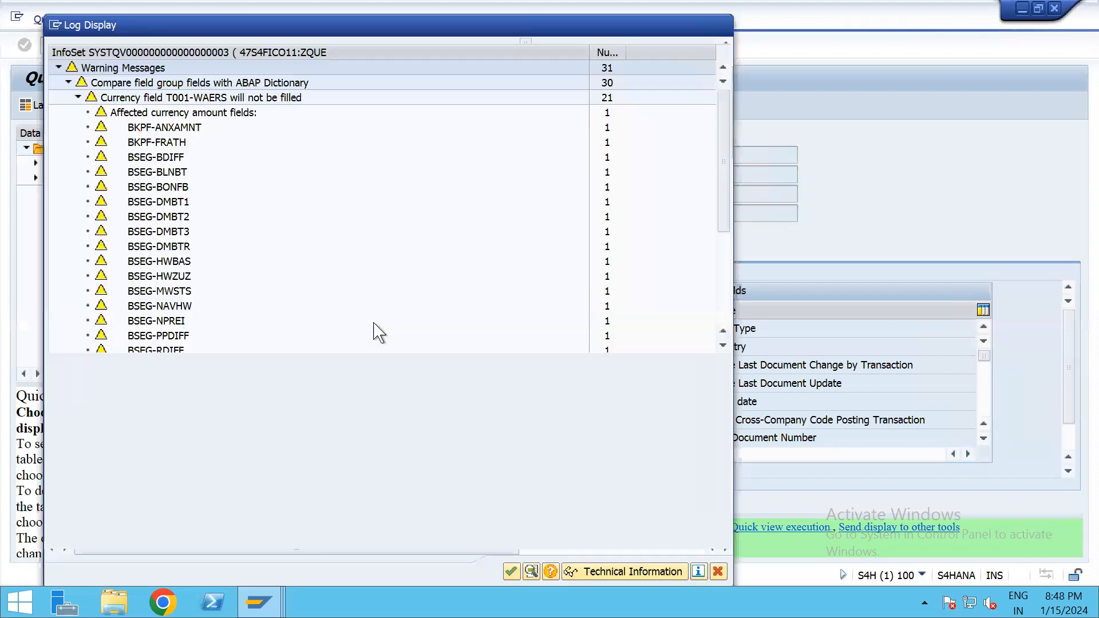
left_click_drag(529, 22, 544, 7)
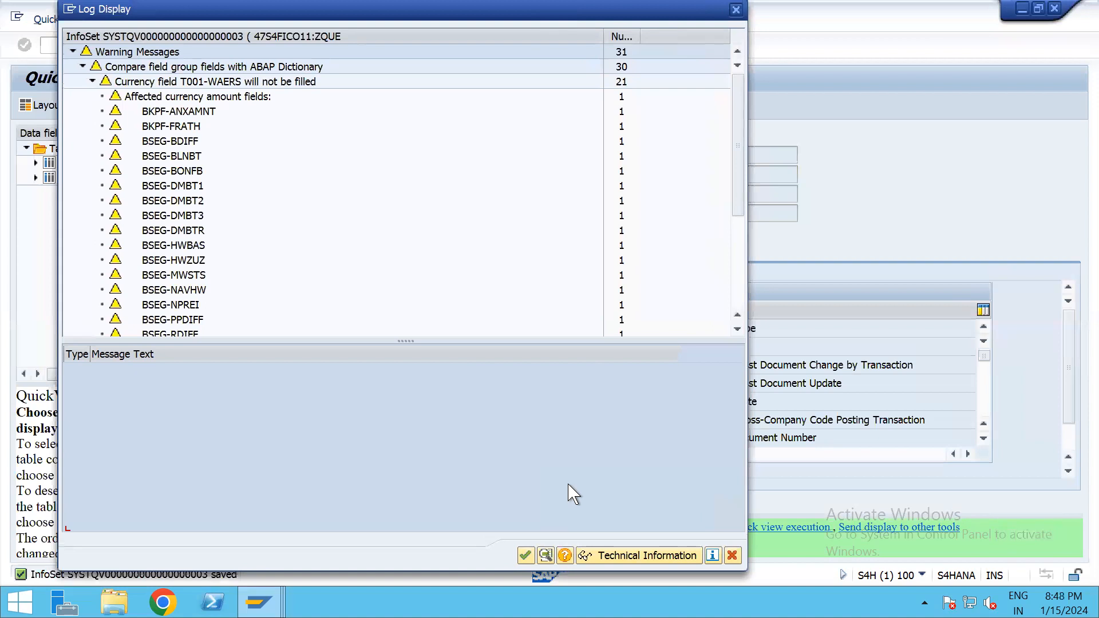
key("Return")
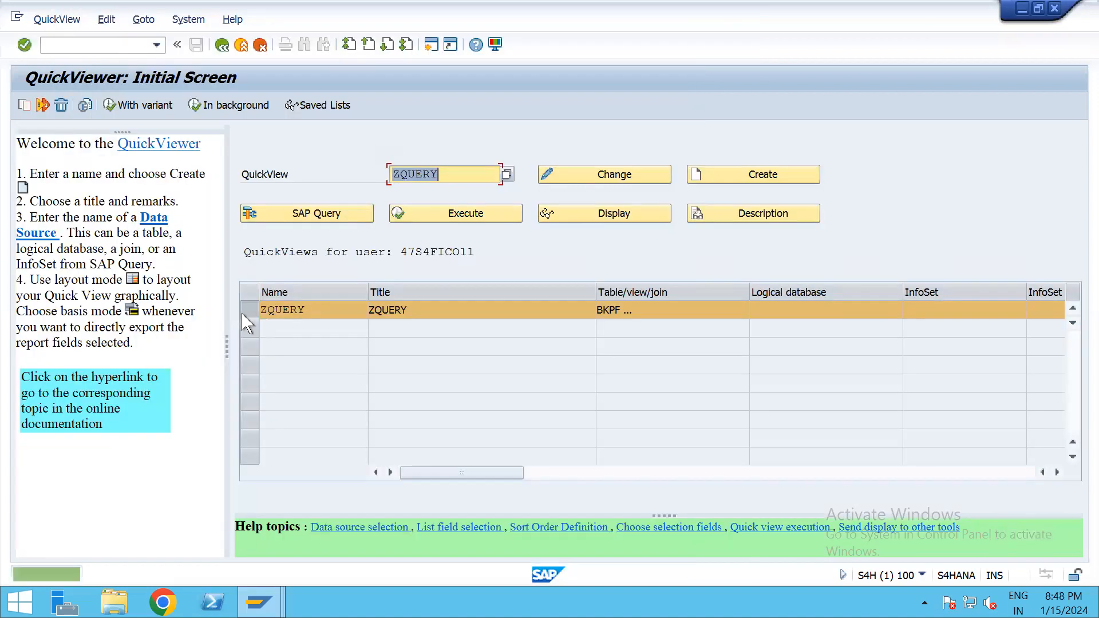
left_click(255, 308)
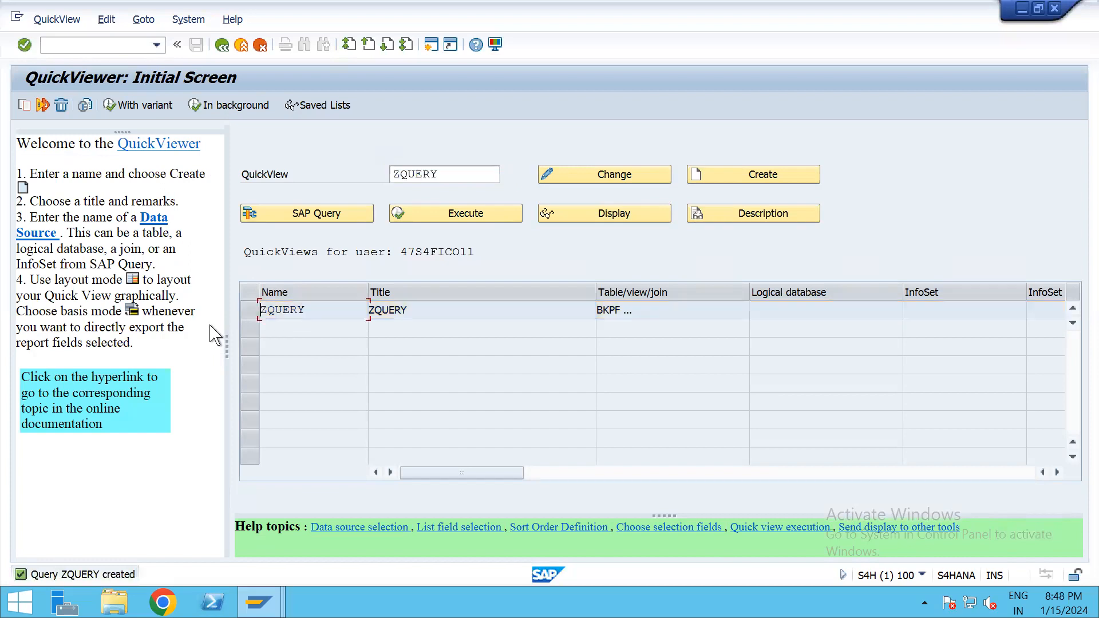
left_click(440, 309)
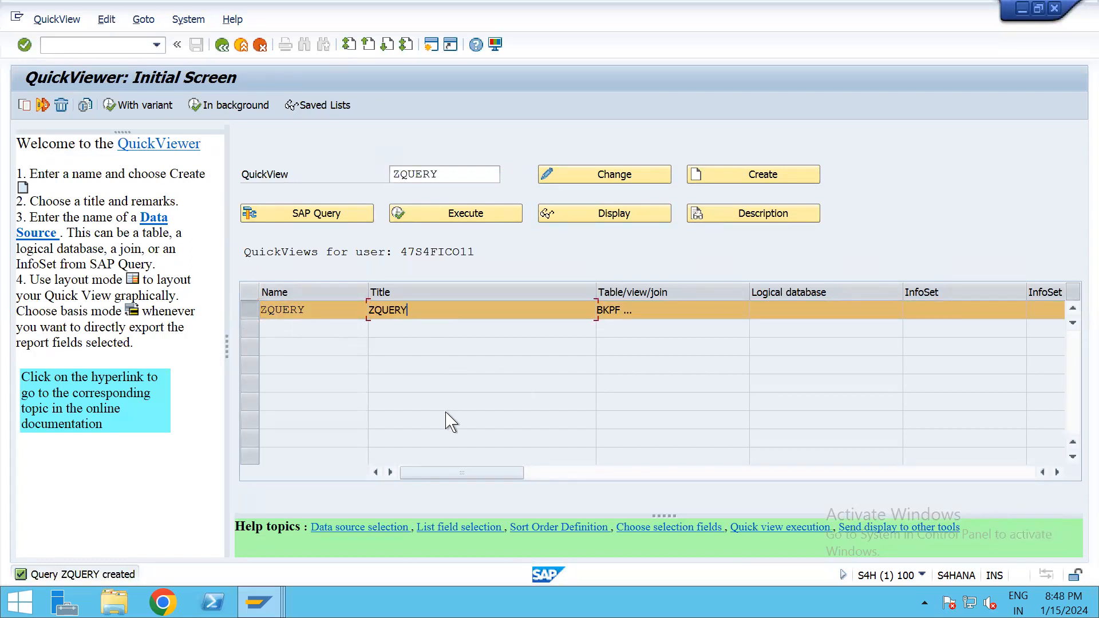